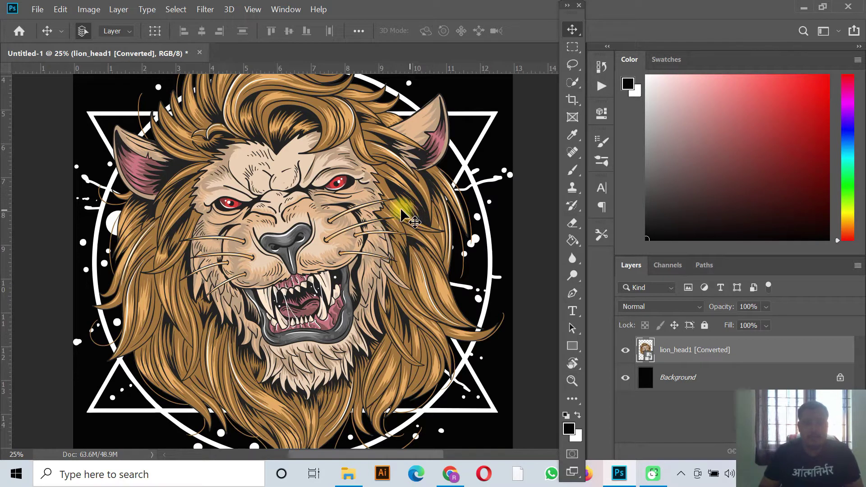
scroll(386, 226, up, 3)
scroll(386, 217, down, 2)
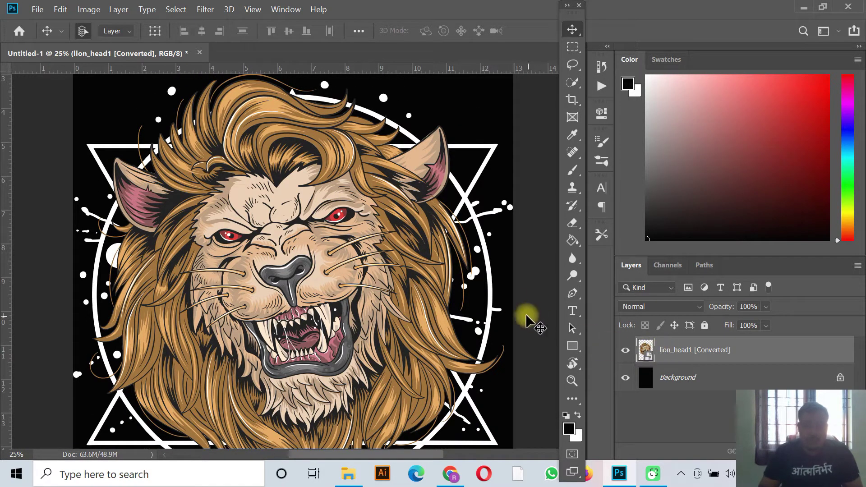
scroll(300, 300, up, 2)
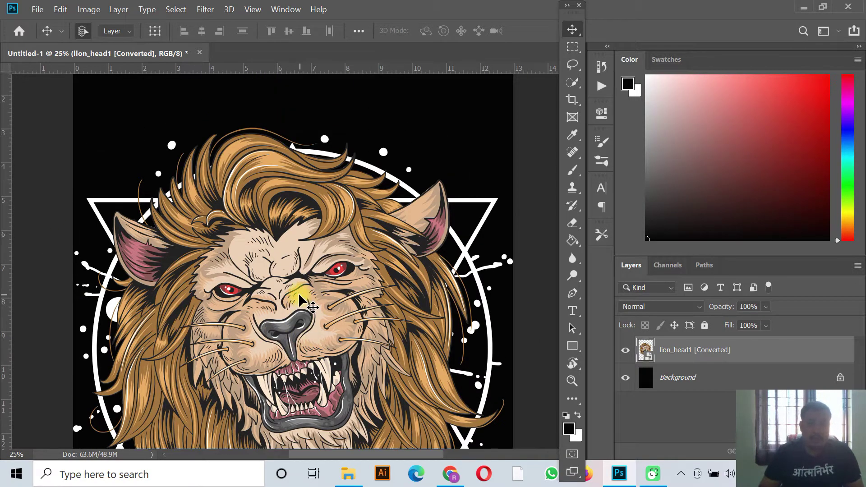
scroll(300, 300, down, 4)
- Create a new 13 x 19 inch portrait RGB document at 300 pixels/inch with transparent background contents
click(37, 9)
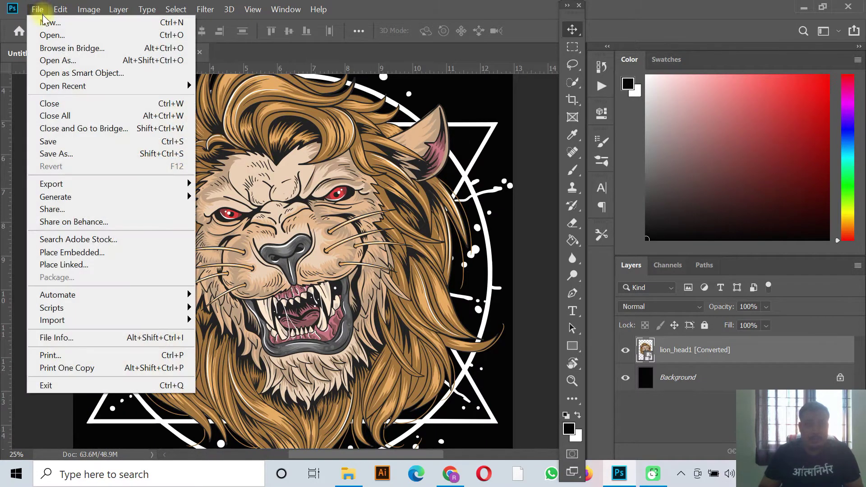
click(48, 22)
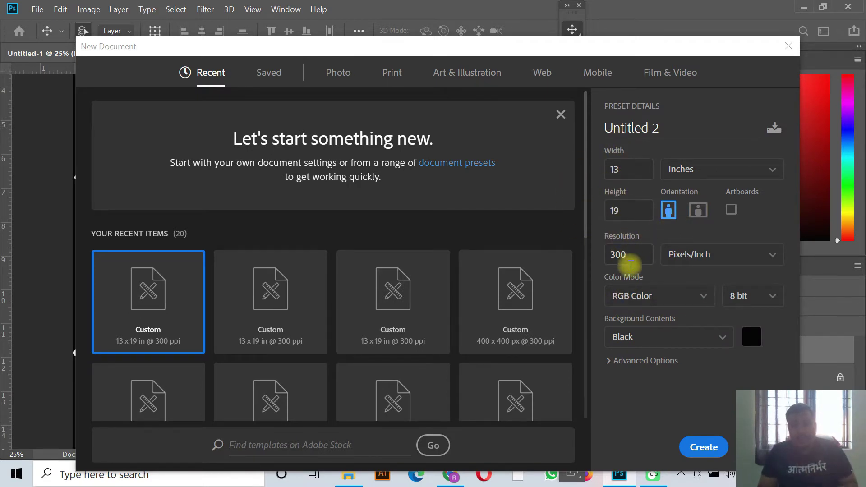
click(640, 336)
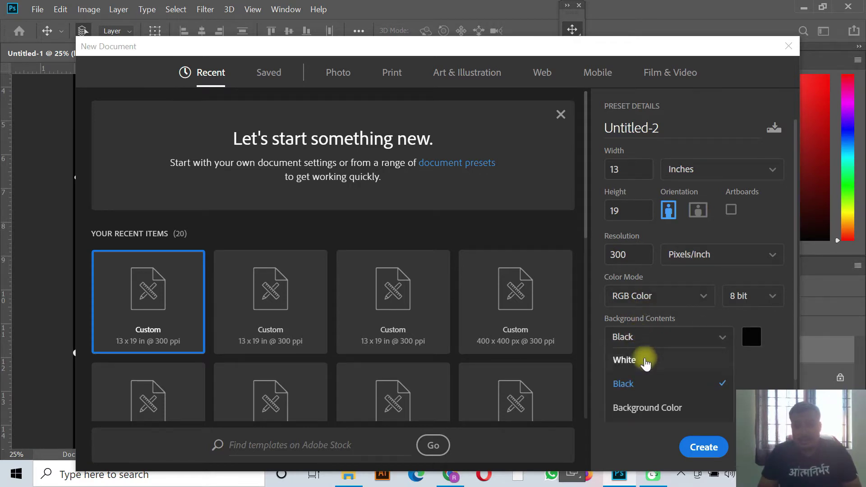
click(641, 386)
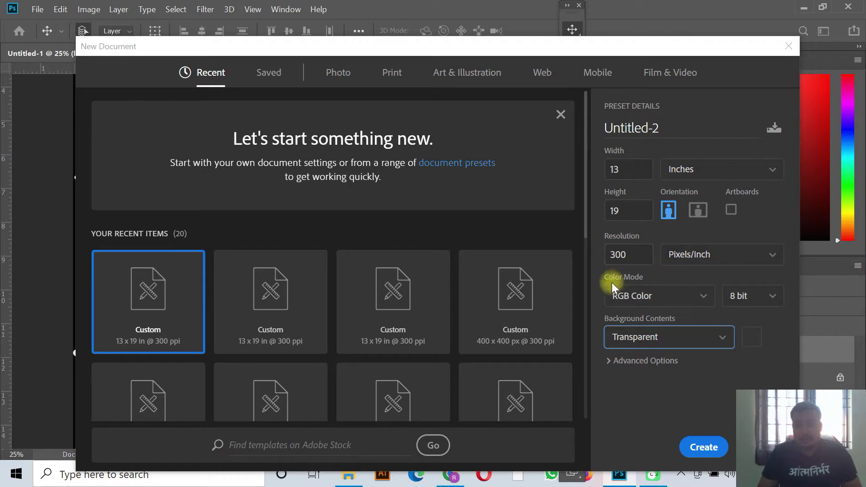
click(704, 447)
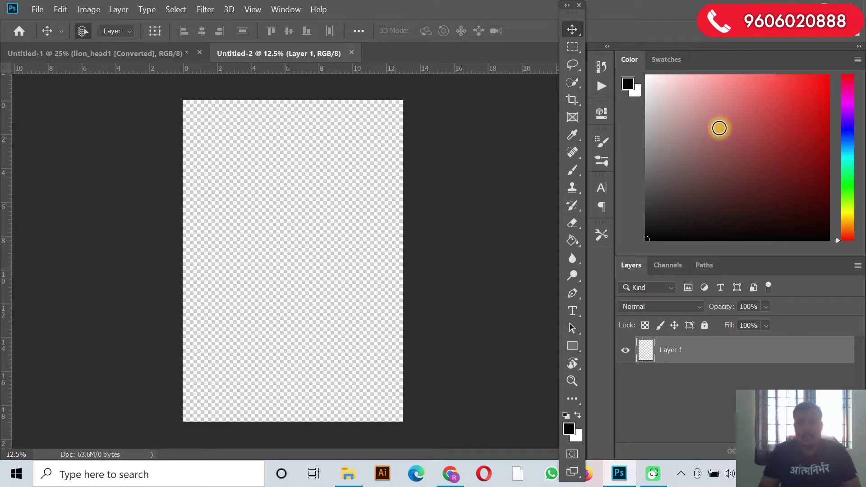
- Place page 1 of the lion_head1 [Converted] PDF from the Downloads folder into the new document as a smart object
click(801, 6)
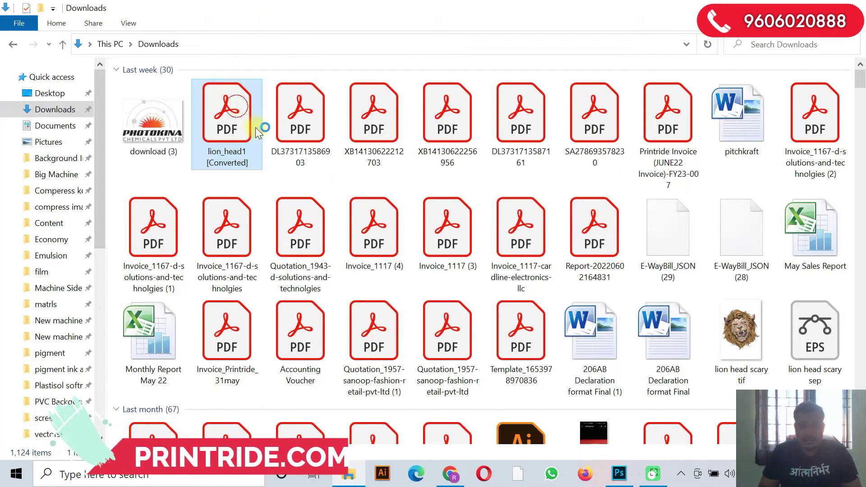
drag(255, 127, 293, 179)
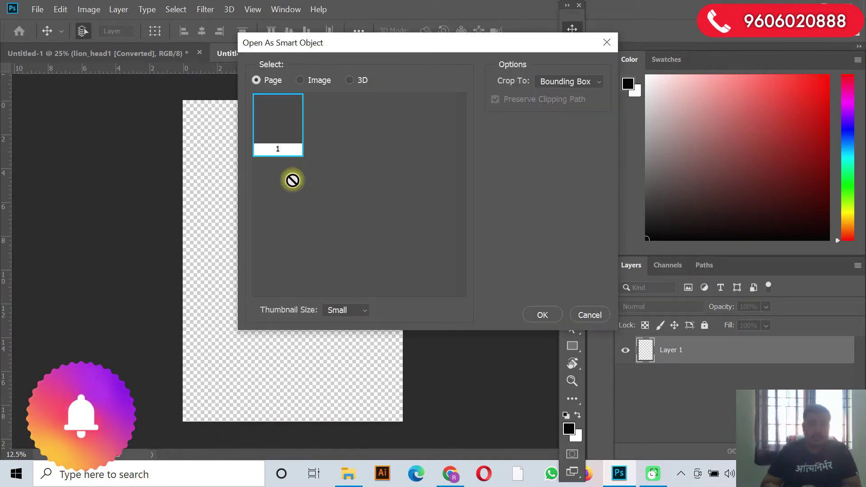
click(539, 311)
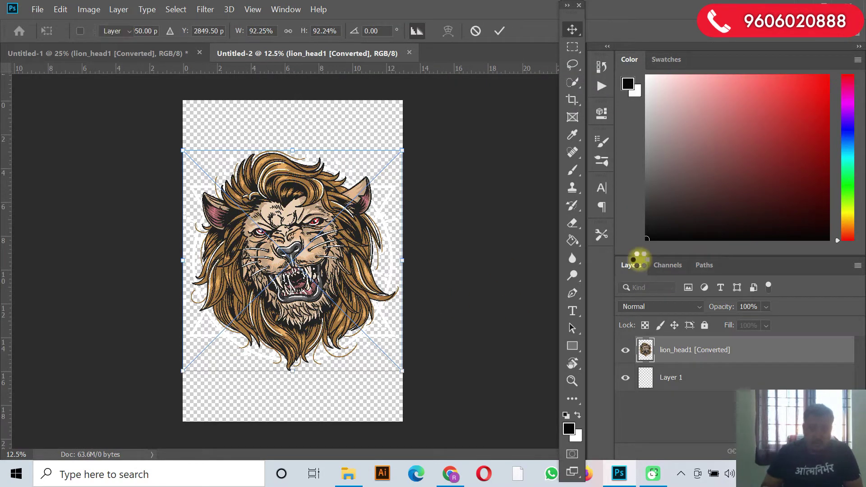
key(Return)
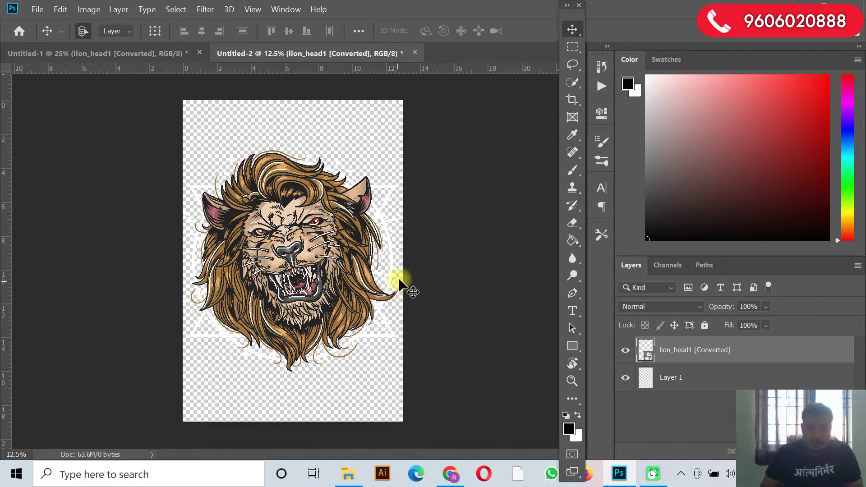
- Compare the artwork with the black-background document, and pull a vertical guide across the transparent canvas and remove it again
click(76, 53)
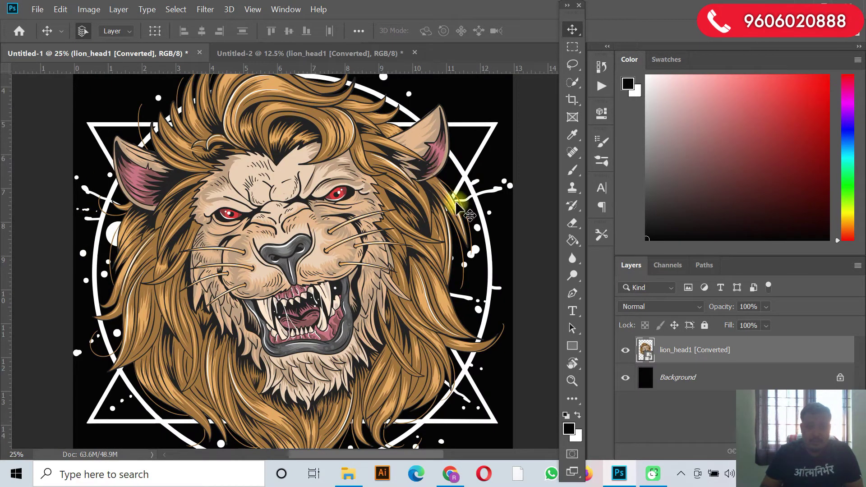
click(281, 61)
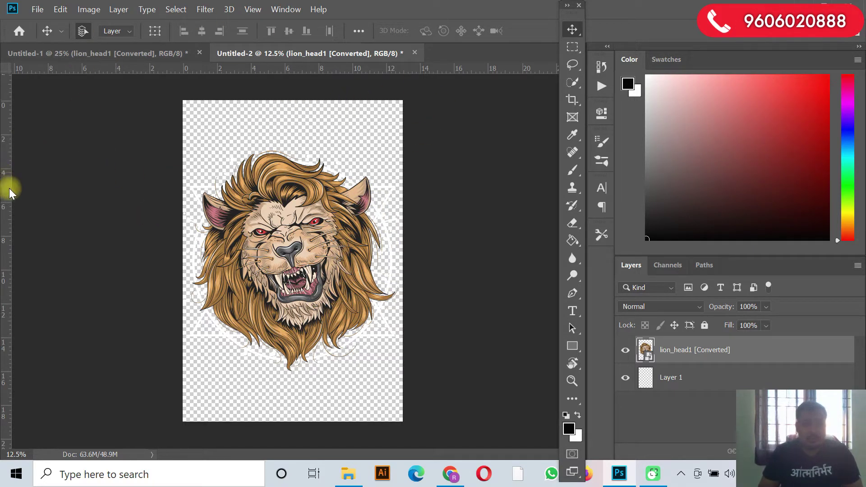
drag(7, 196, 112, 213)
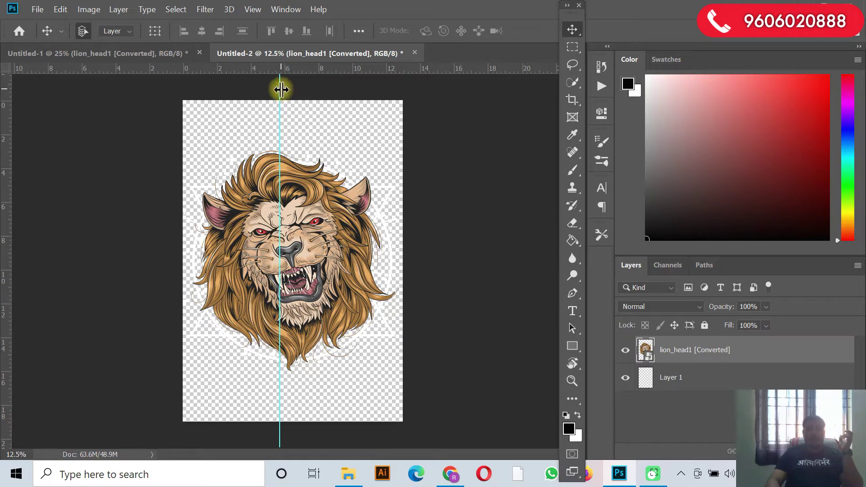
drag(281, 89, 60, 66)
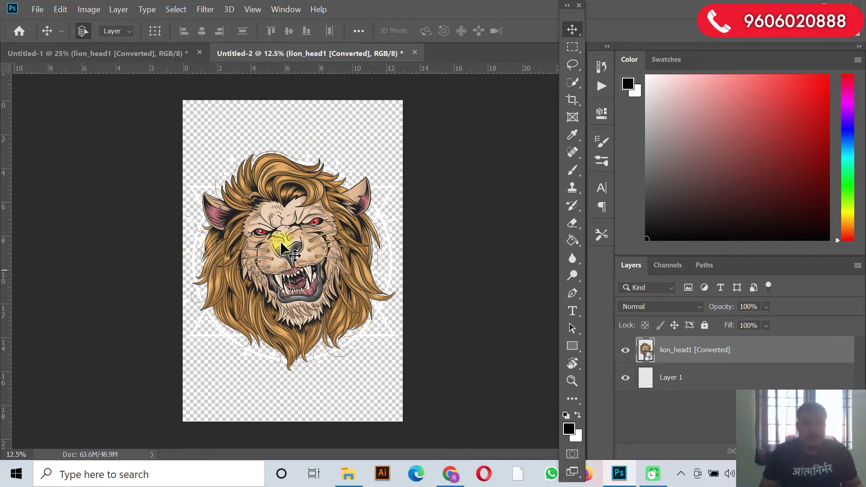
- Save the artwork in Downloads as a TIFF named SCARY LION TIF, with layer compression set to Discard Layers and Save a Copy
click(38, 9)
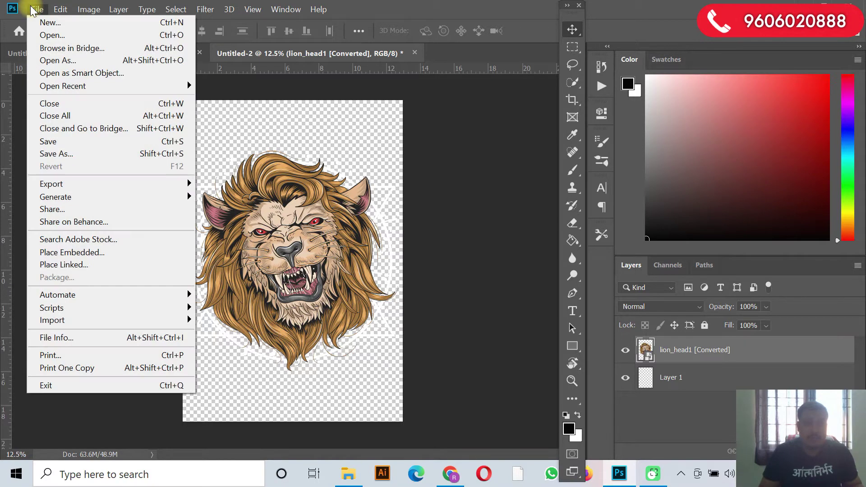
click(107, 155)
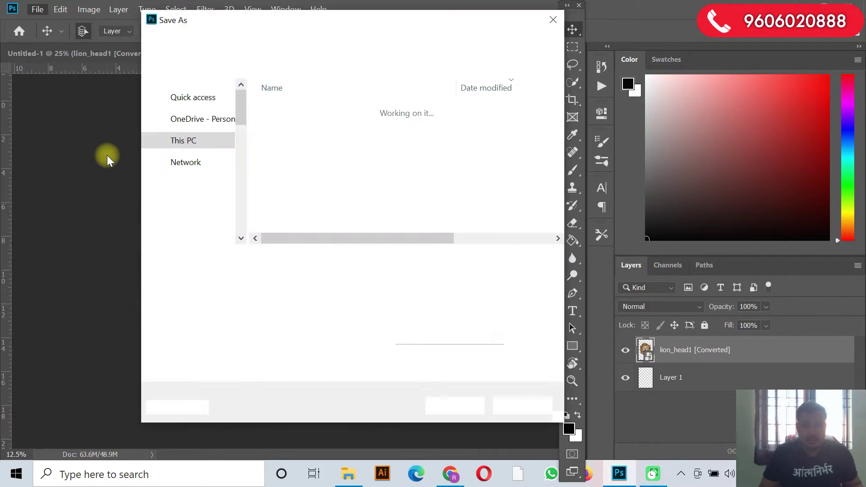
click(280, 277)
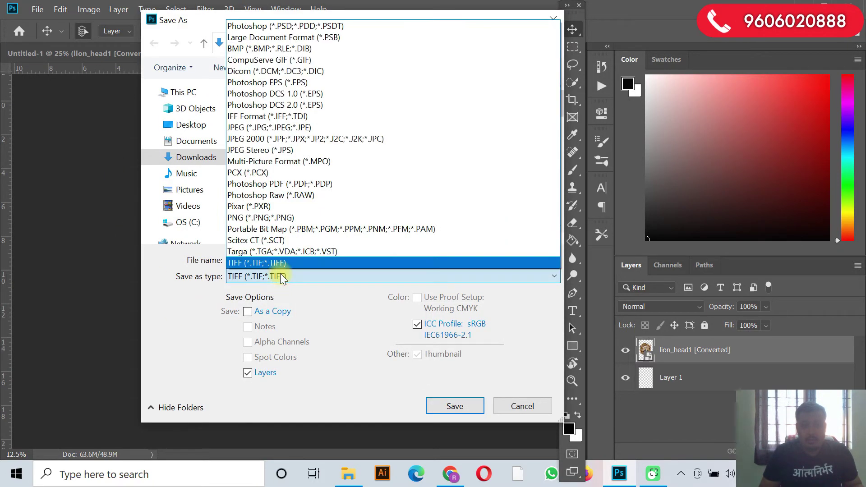
click(280, 274)
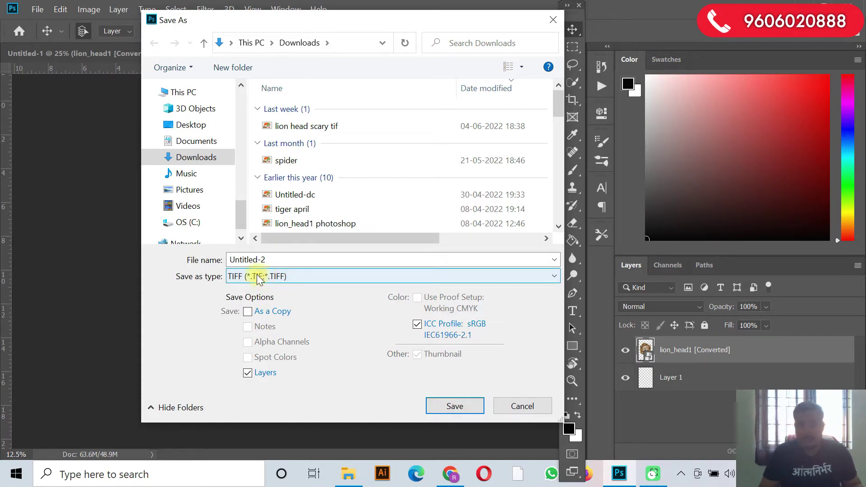
click(299, 276)
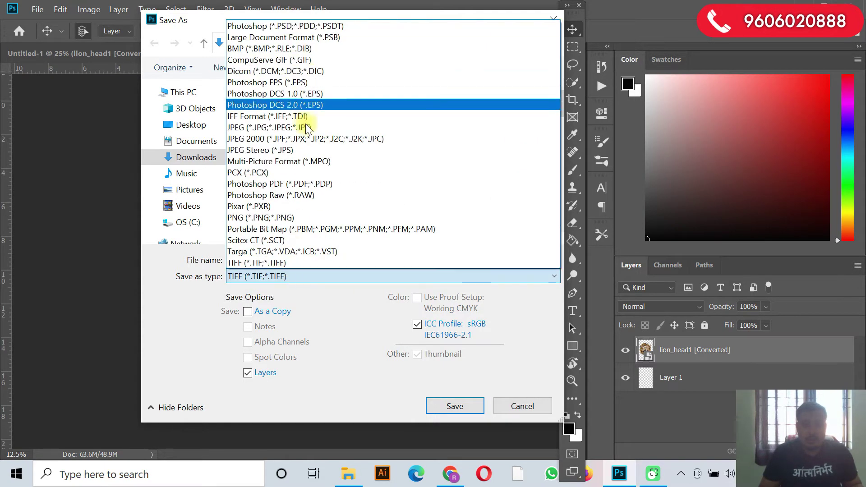
click(264, 267)
double_click(271, 260)
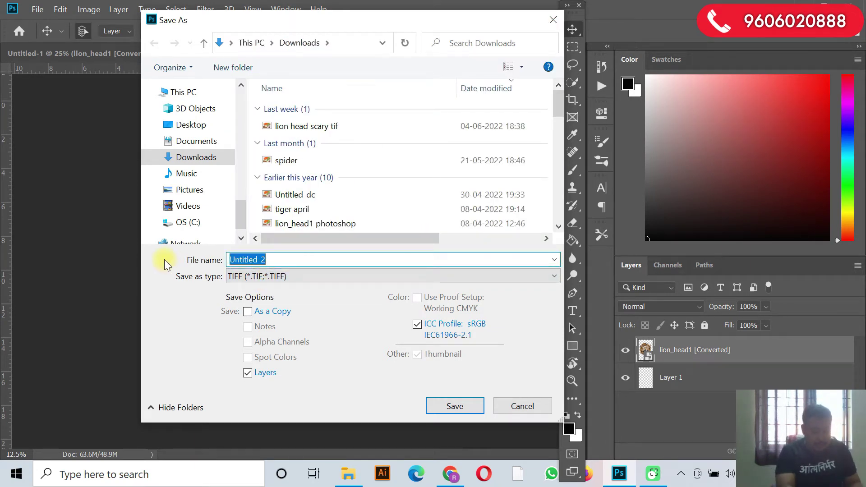
text(SCARY LION TIF)
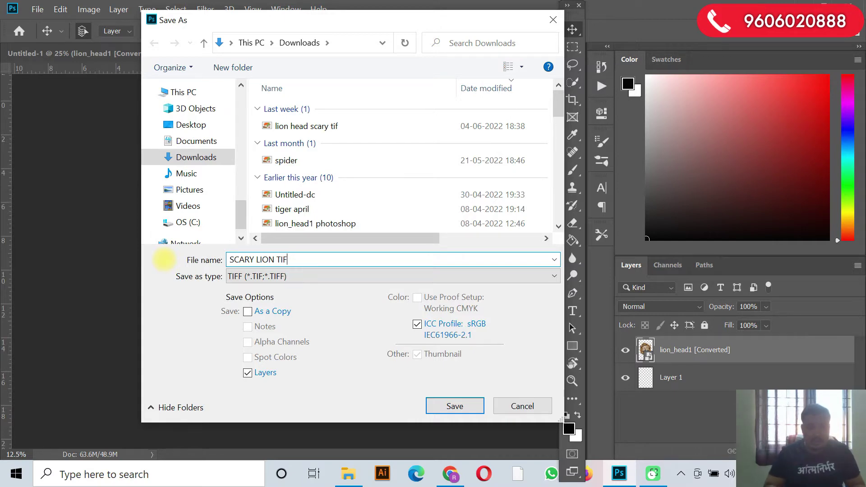
key(Return)
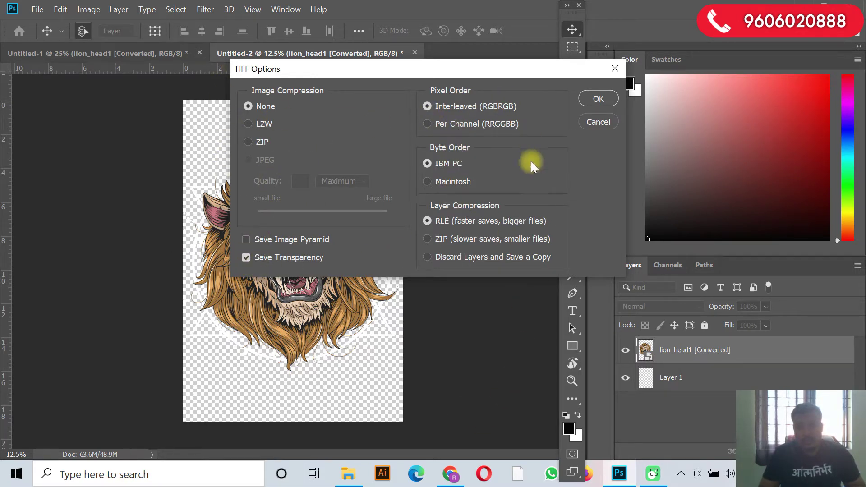
click(427, 257)
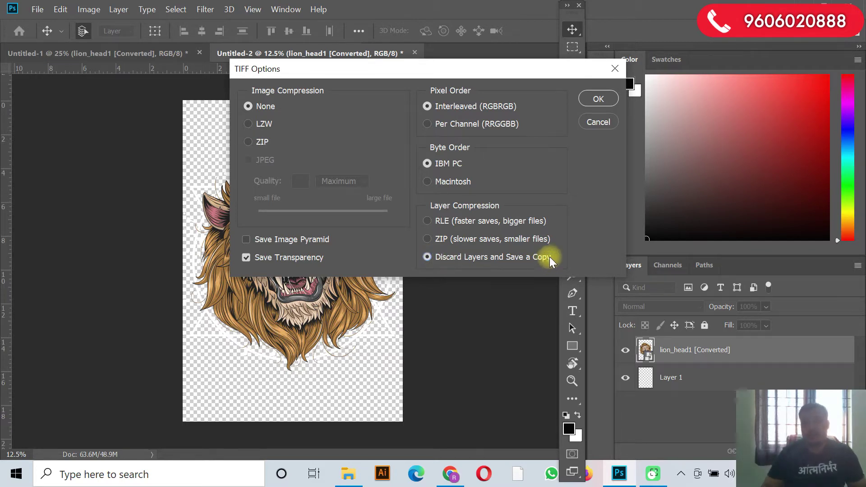
click(599, 98)
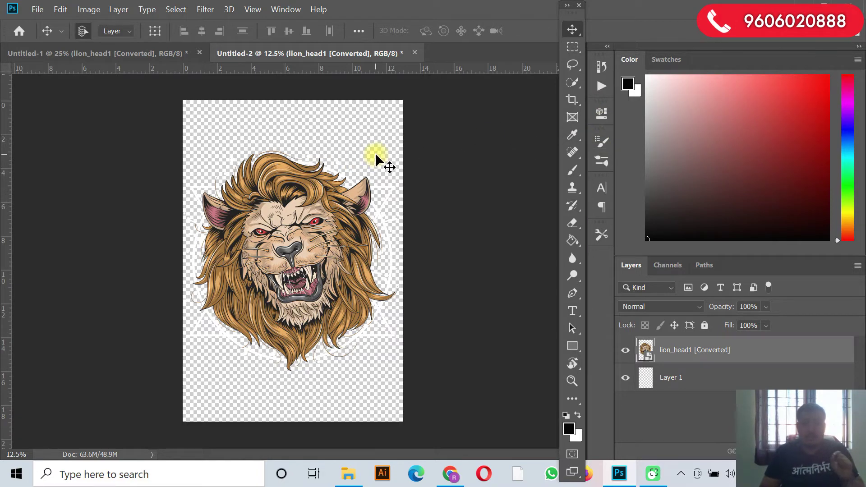
- Quit Photoshop without saving the changes to Untitled-2 and Untitled-1
click(862, 5)
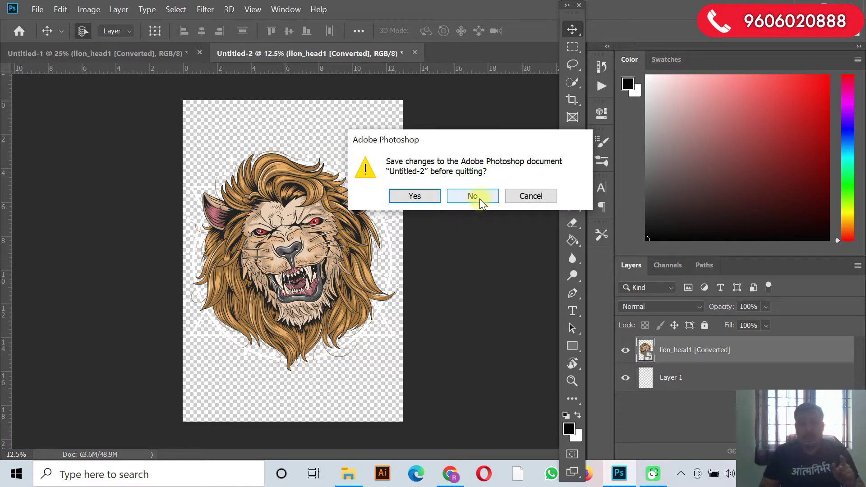
click(473, 196)
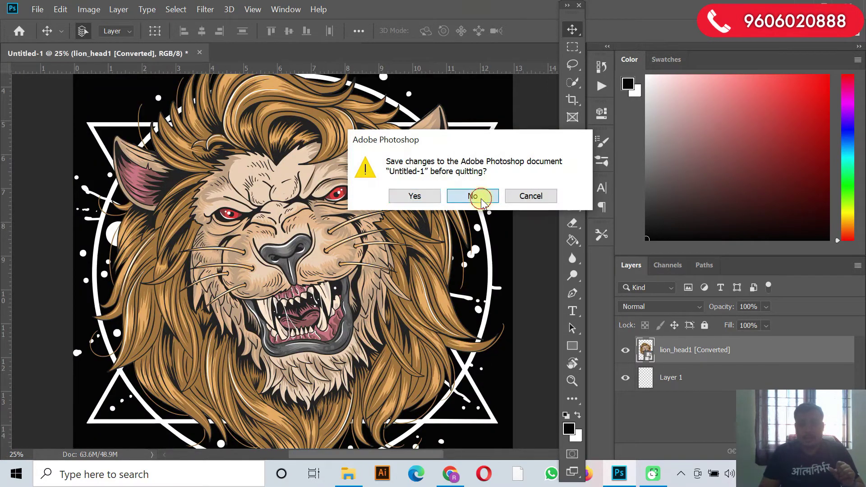
click(481, 198)
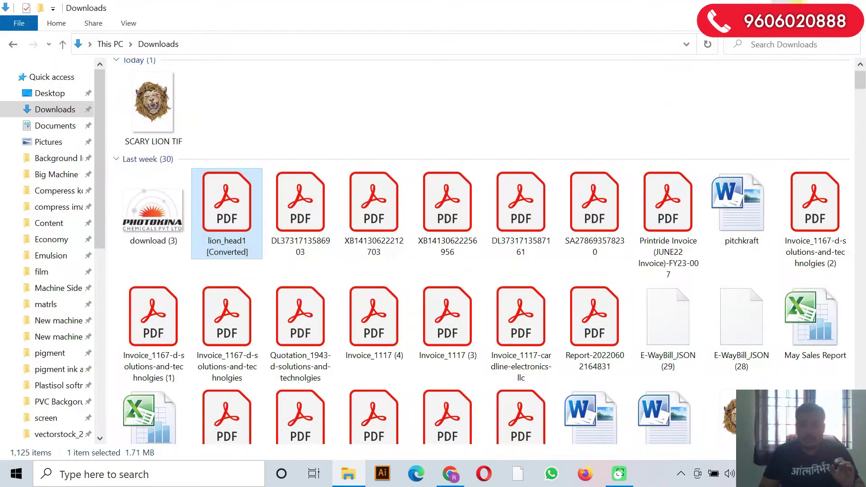
- Minimize the Downloads folder, refresh the desktop and launch Separation Studio
click(796, 7)
right_click(516, 71)
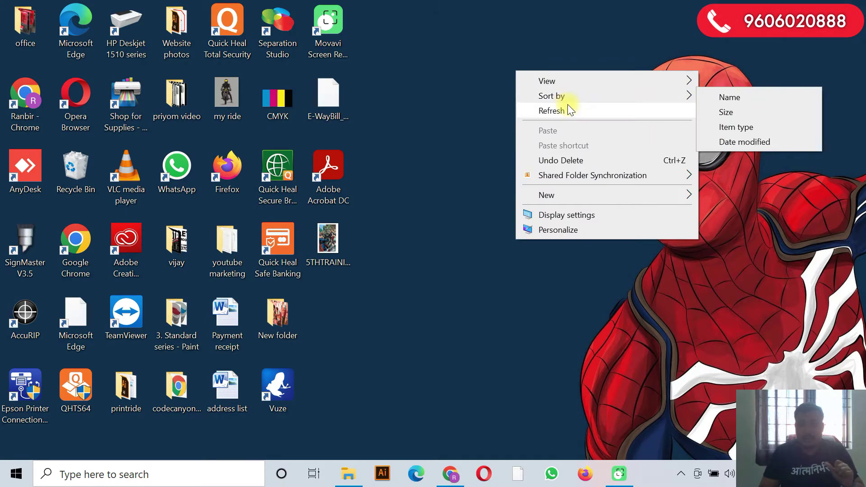
click(567, 106)
right_click(566, 104)
click(599, 144)
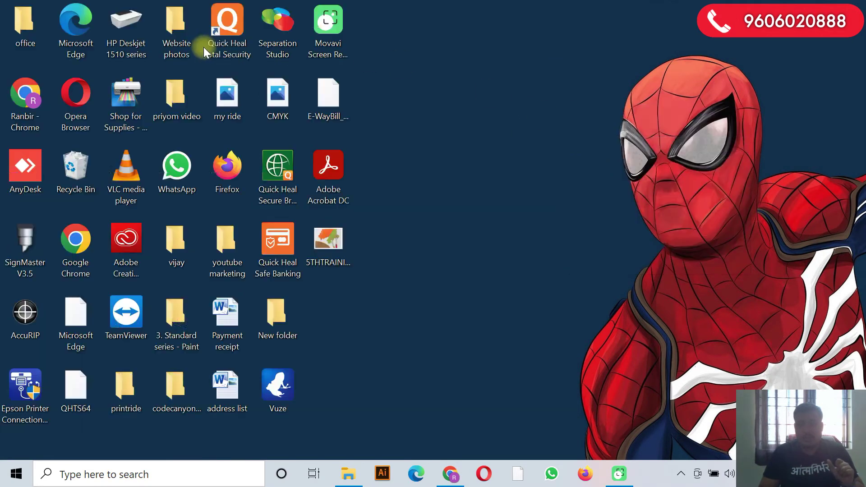
double_click(273, 7)
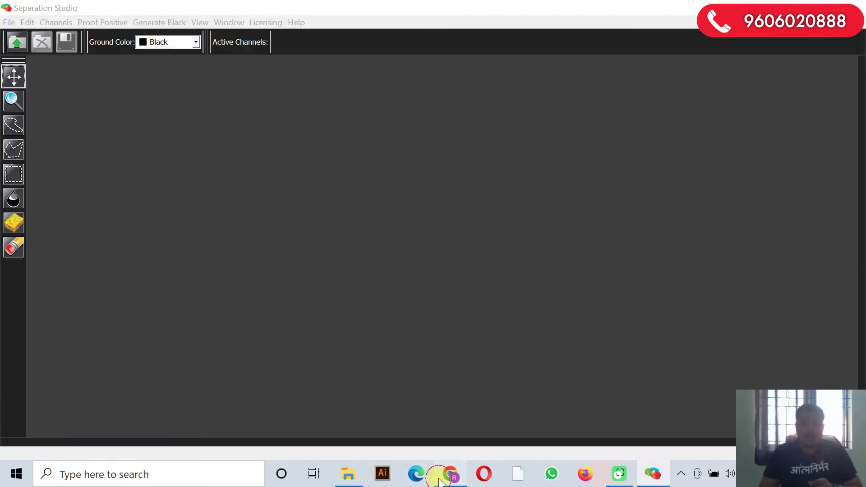
- Switch to Chrome and search Google for "SEPERATION SOFTWARE FOR SCREEN PRINTING"
click(447, 475)
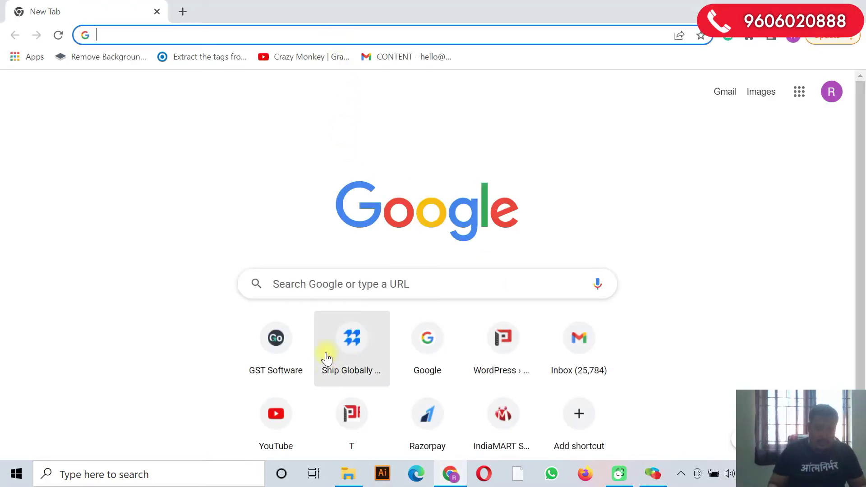
click(328, 286)
text(SEPERATION )
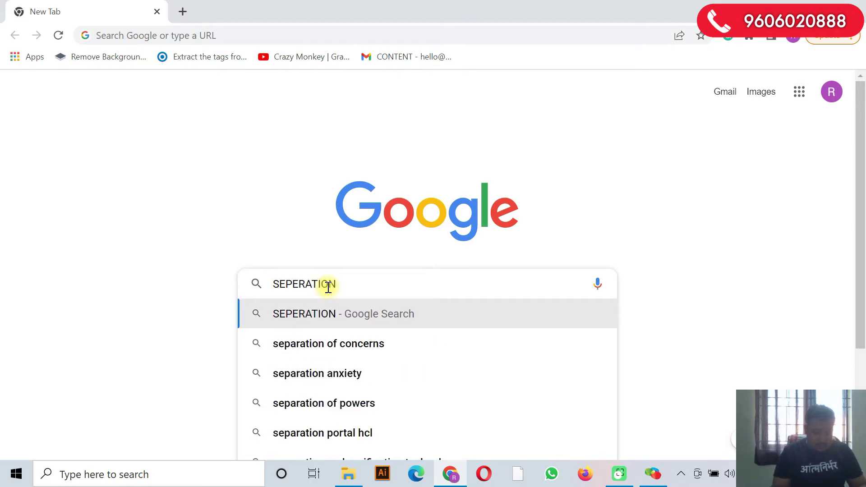
text(S)
text(OF)
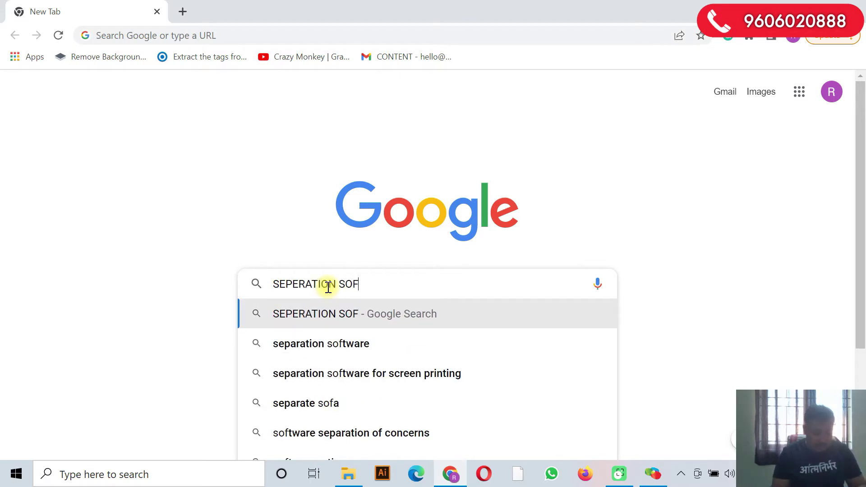
text(TWARE FOR)
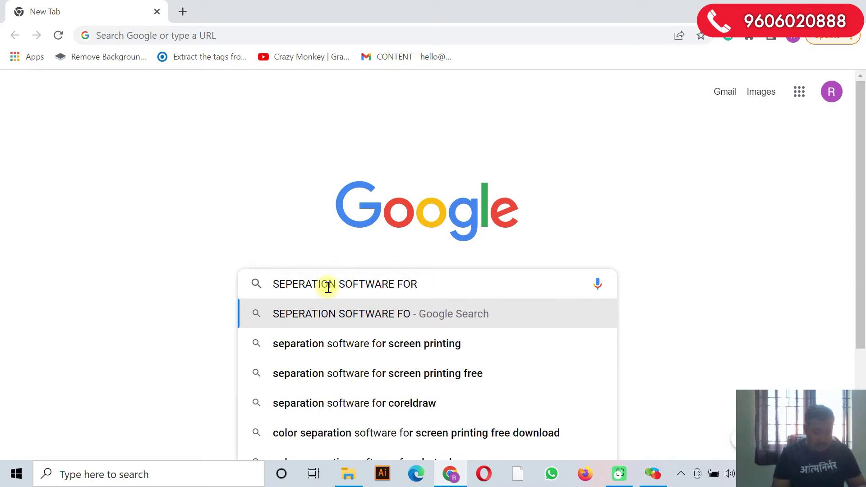
text( SCREEN PRINTING)
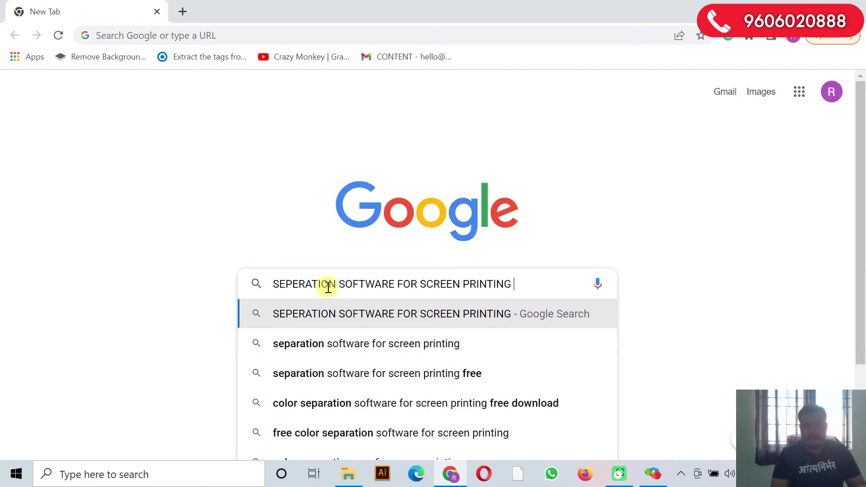
key(Return)
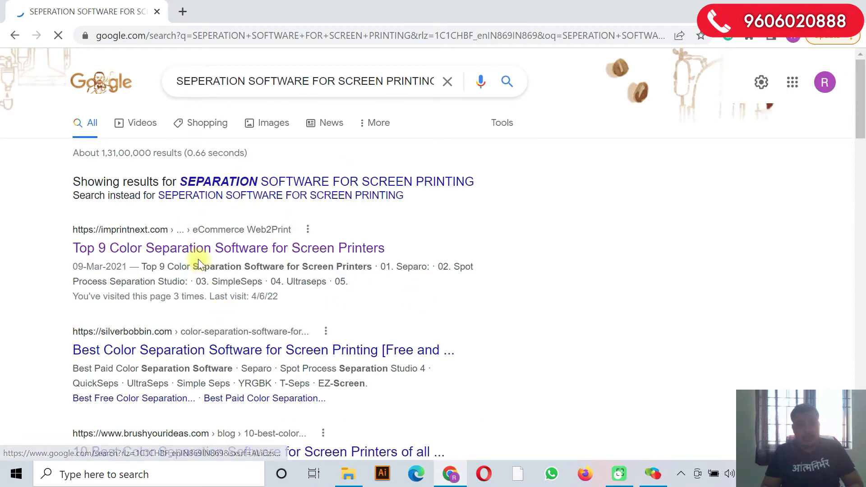
- Open the Top 9 Color Separation Software for Screen Printers article in a new tab and read through the listed programs
right_click(212, 250)
click(239, 258)
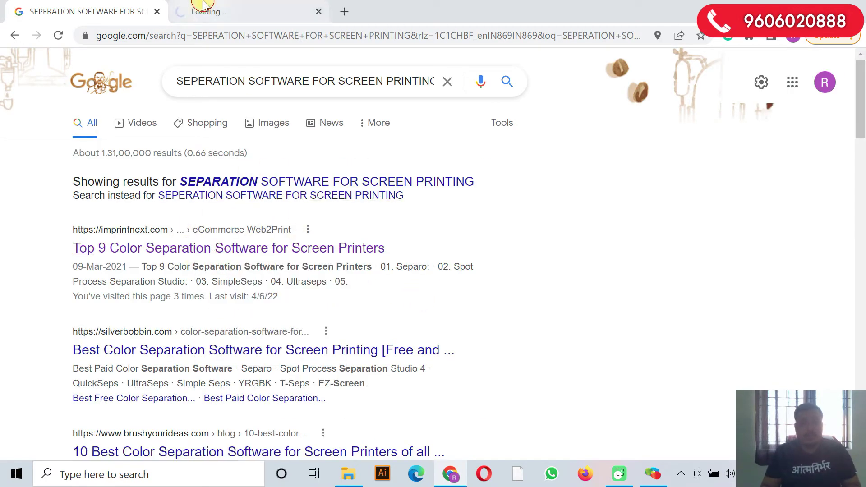
click(201, 10)
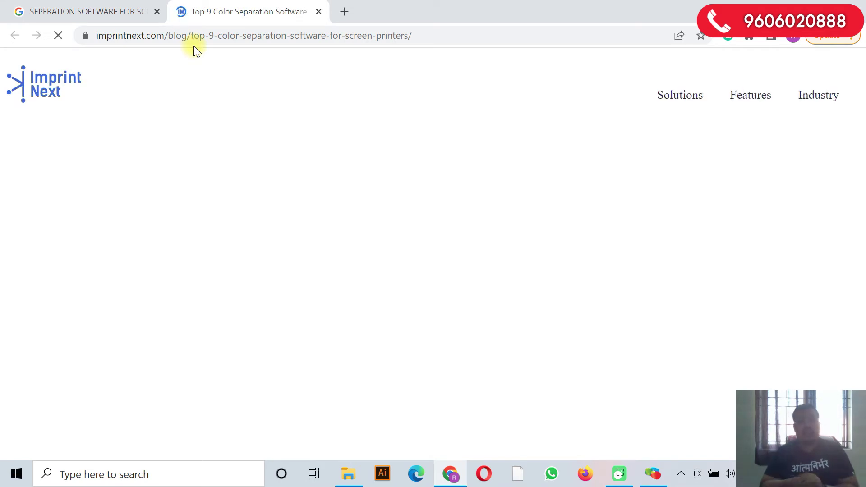
scroll(199, 255, down, 6)
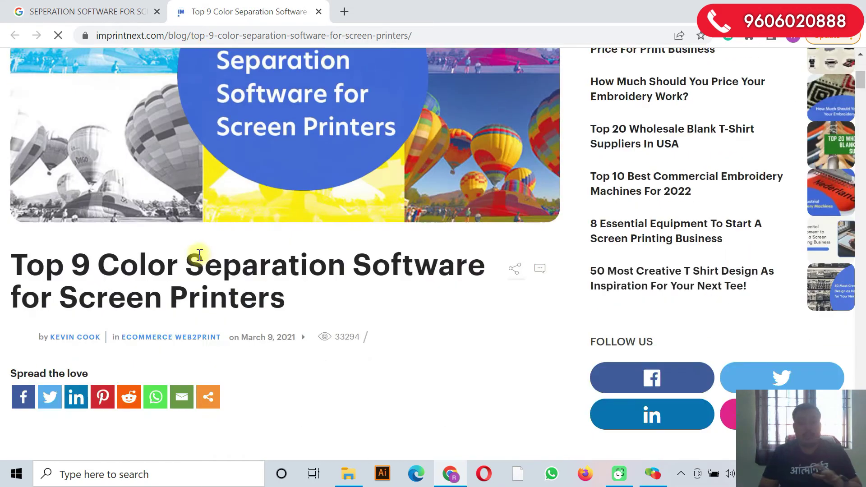
scroll(190, 249, down, 14)
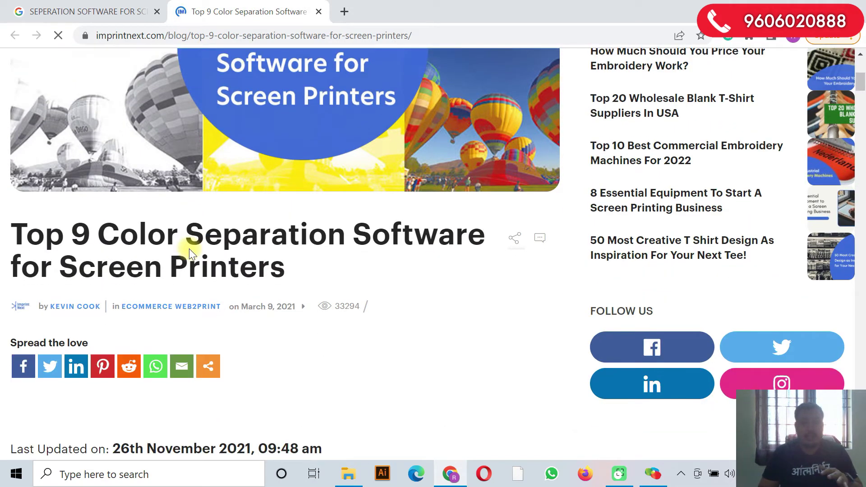
scroll(271, 225, down, 12)
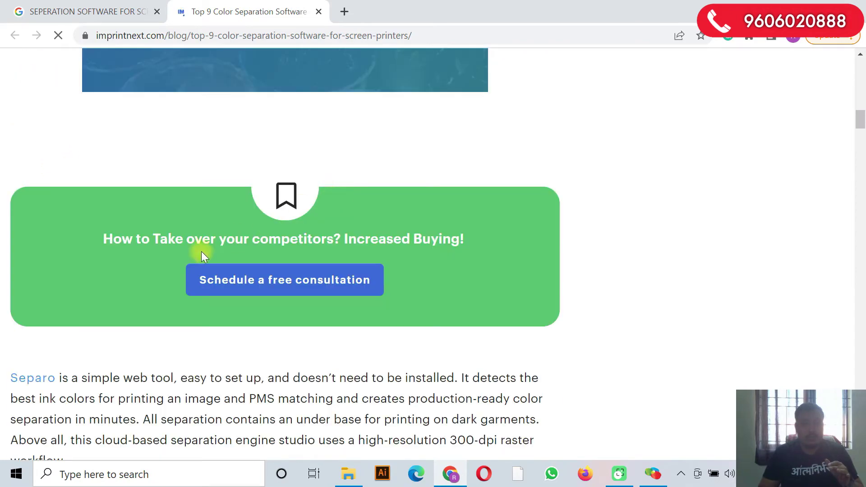
scroll(343, 252, down, 20)
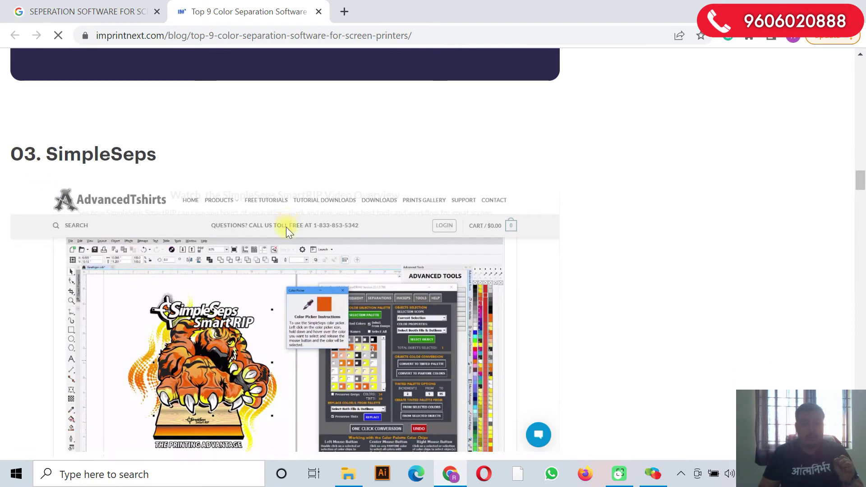
scroll(286, 228, down, 16)
scroll(102, 207, up, 8)
scroll(94, 211, down, 2)
scroll(94, 211, down, 17)
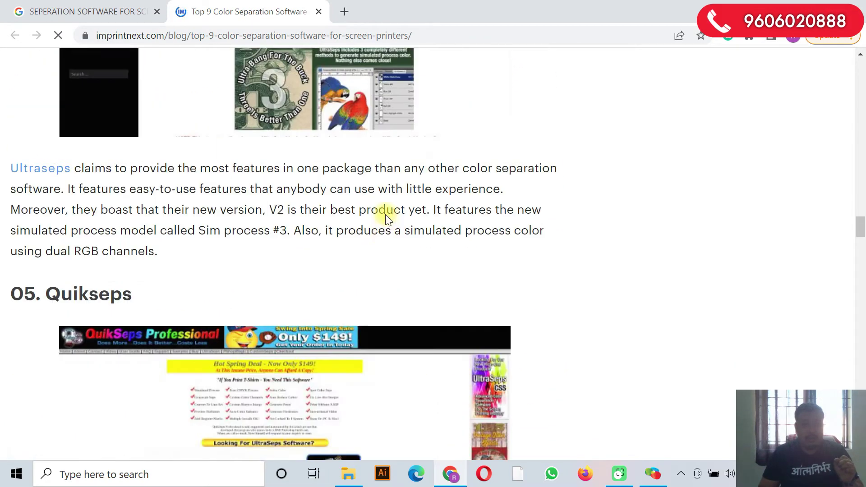
scroll(238, 218, down, 1)
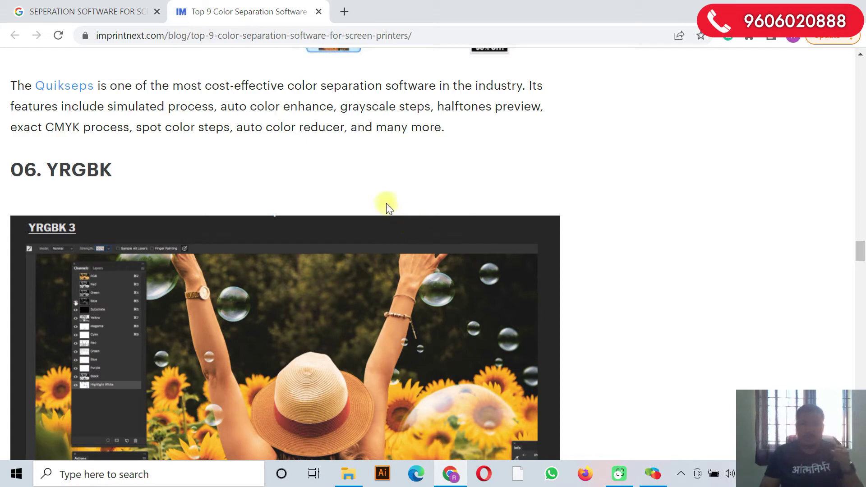
- Switch back to Separation Studio and open SCARY LION TIF from Downloads for separation
click(109, 5)
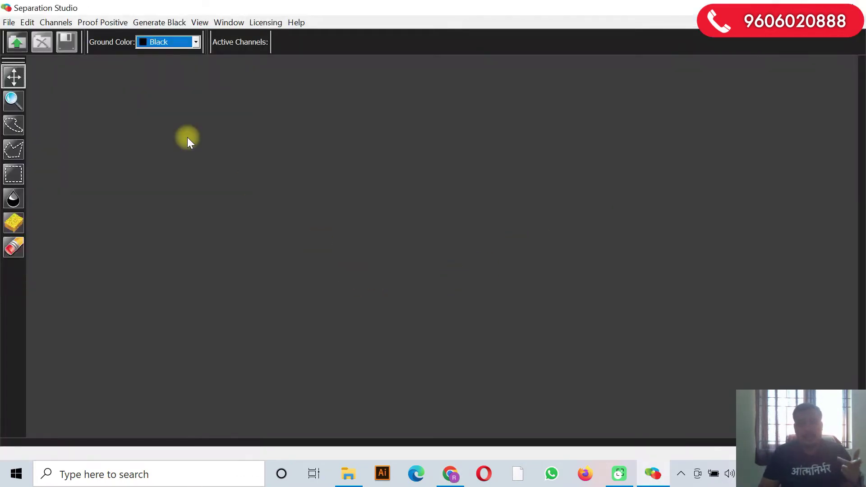
click(10, 36)
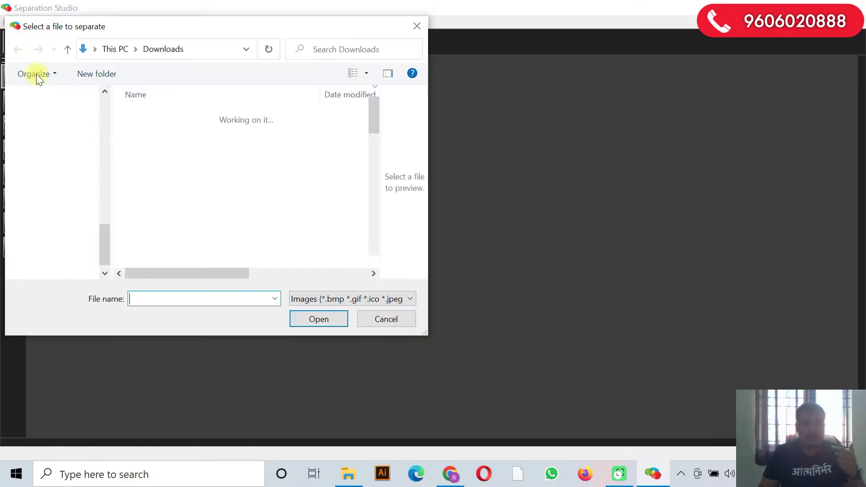
click(161, 139)
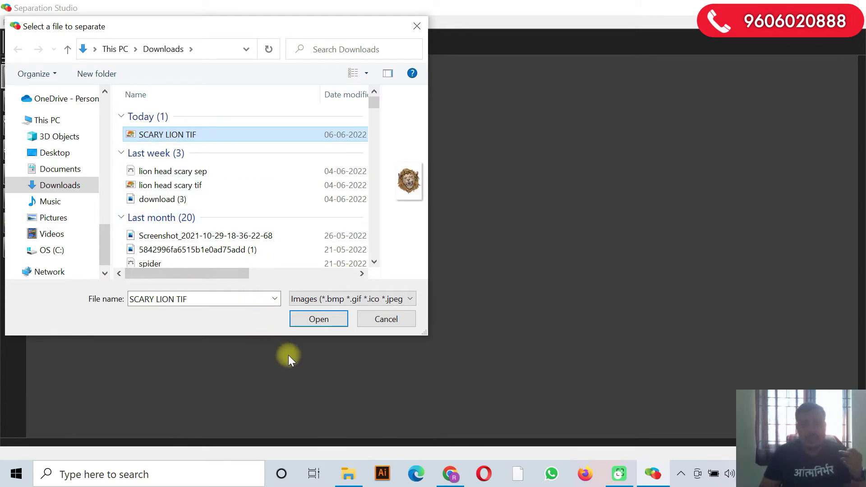
click(317, 321)
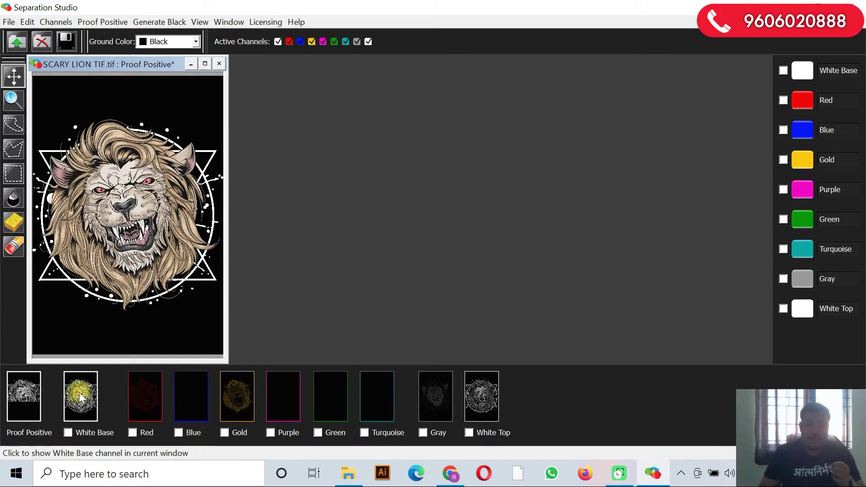
- Inspect individual separation channels, including White Base, Blue, Green and White Top, and return to the Proof Positive
click(80, 391)
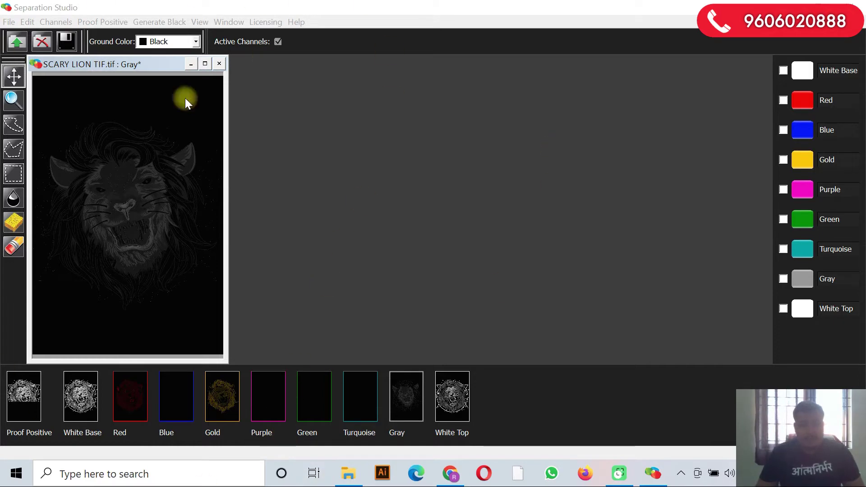
click(34, 414)
click(183, 403)
click(315, 406)
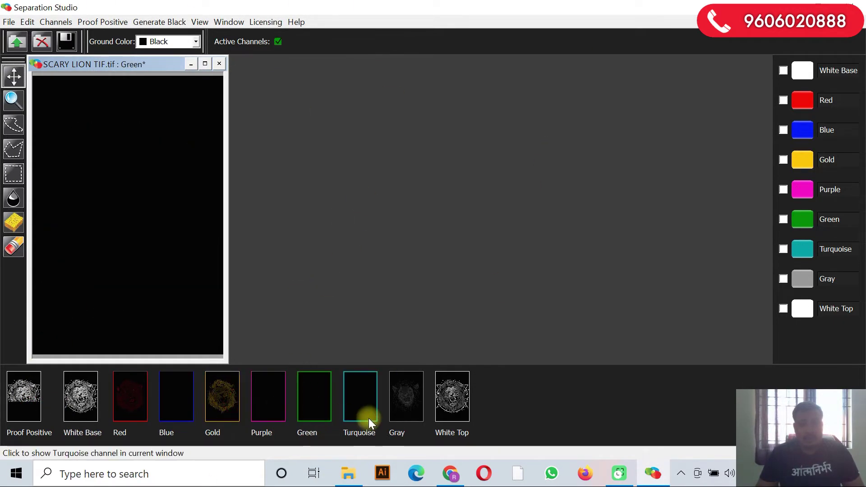
click(451, 407)
click(316, 410)
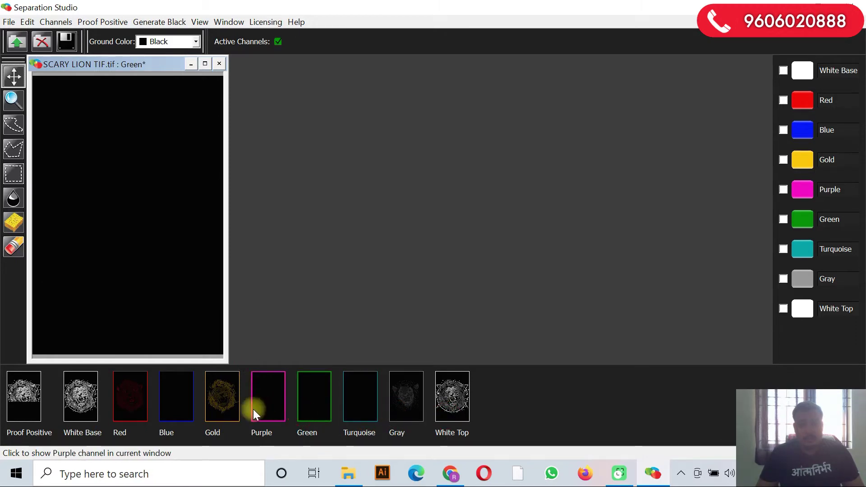
click(20, 403)
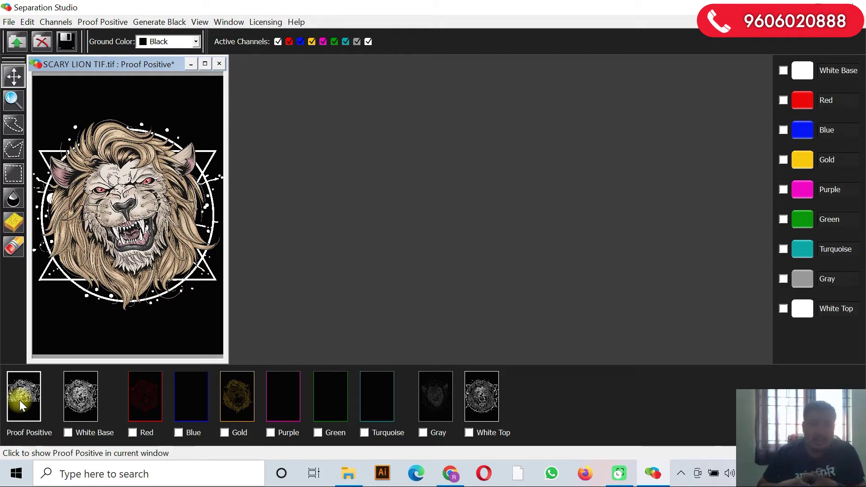
- Maximize the SCARY LION TIF document and enlarge the view of the lion proof
click(205, 64)
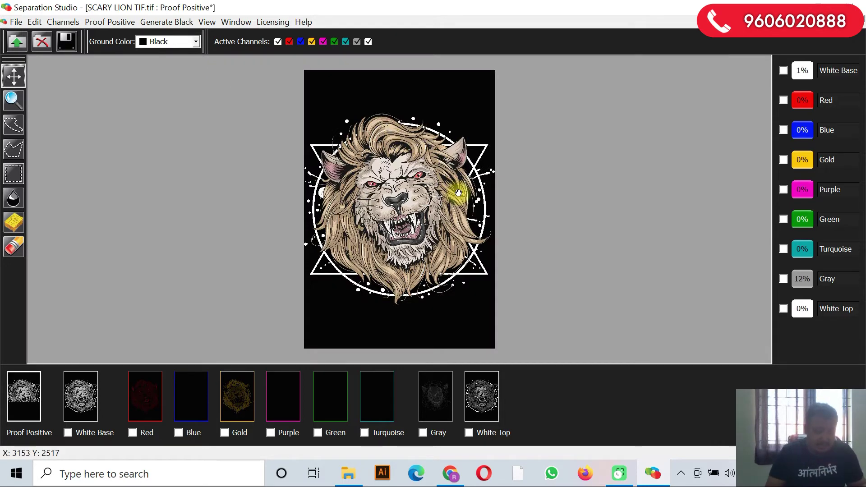
scroll(458, 194, up, 2)
scroll(458, 193, down, 1)
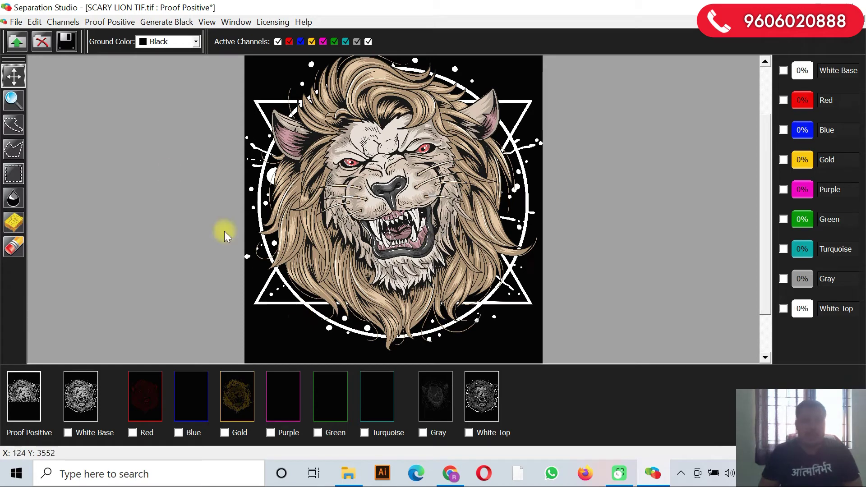
- Compare the White Base channel with the Proof Positive by alternating between them, ending on the Proof Positive
click(78, 407)
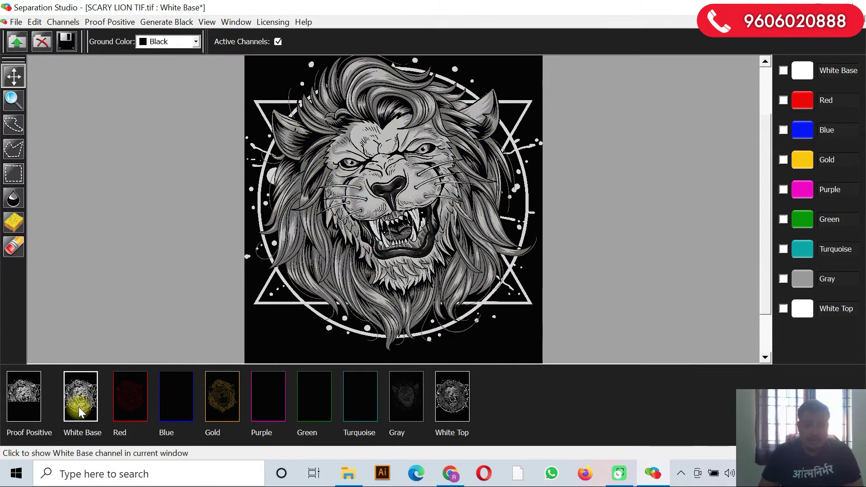
click(38, 408)
click(65, 412)
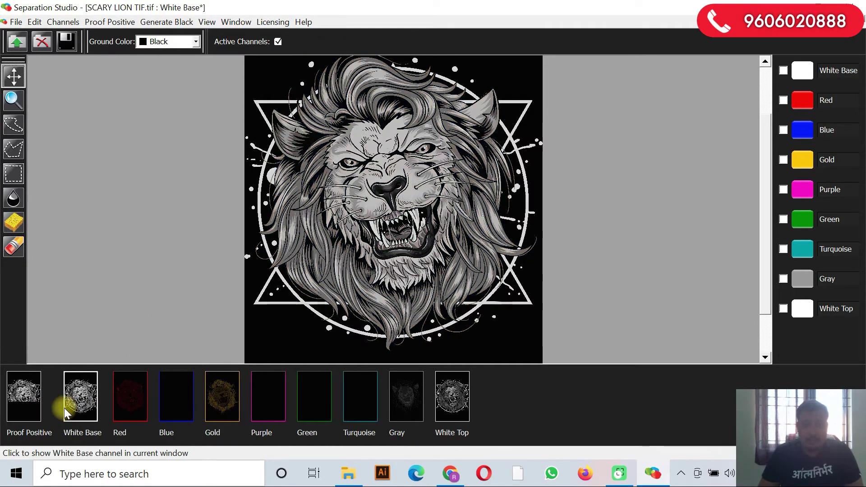
click(22, 399)
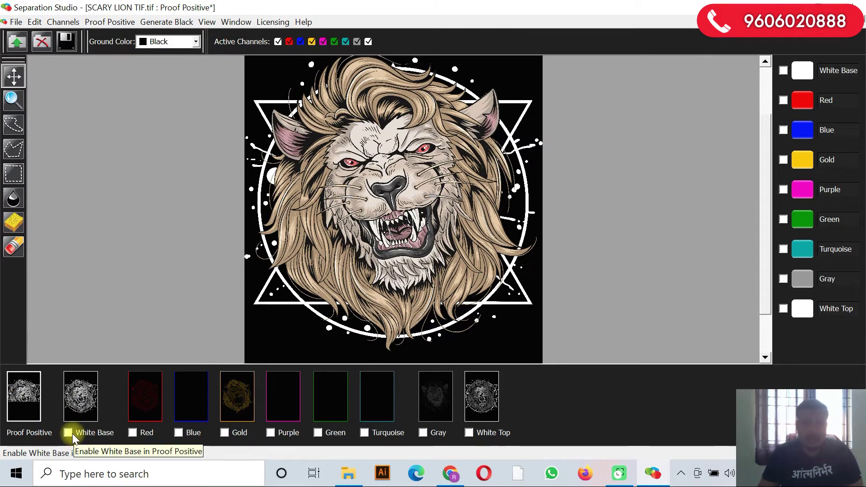
- Check the proof with White Base disabled, re-enable it, and view the White Base channel alone before returning to the Proof Positive
click(72, 434)
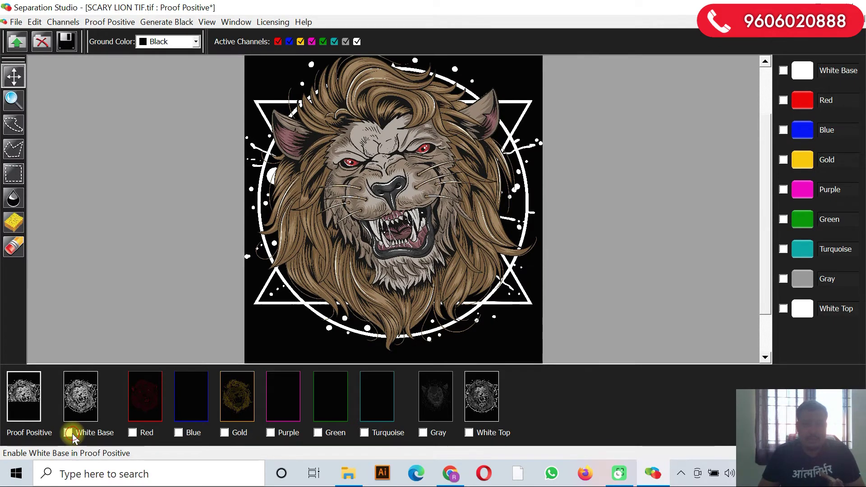
click(72, 434)
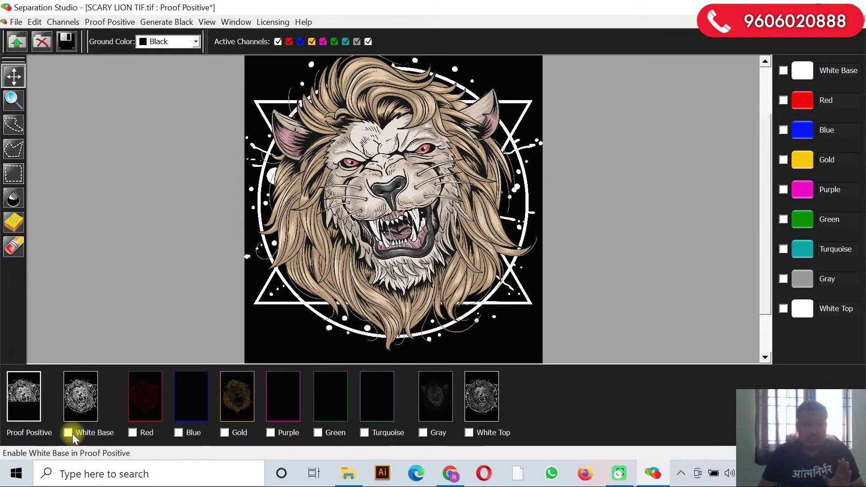
click(77, 401)
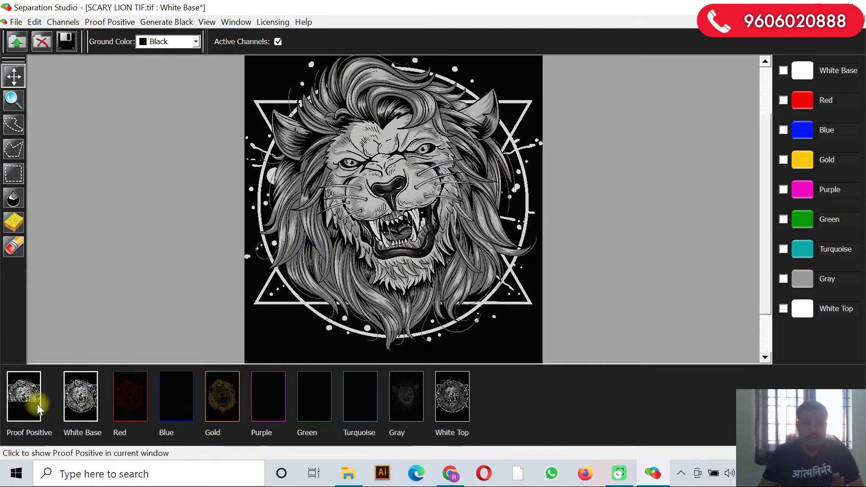
click(39, 409)
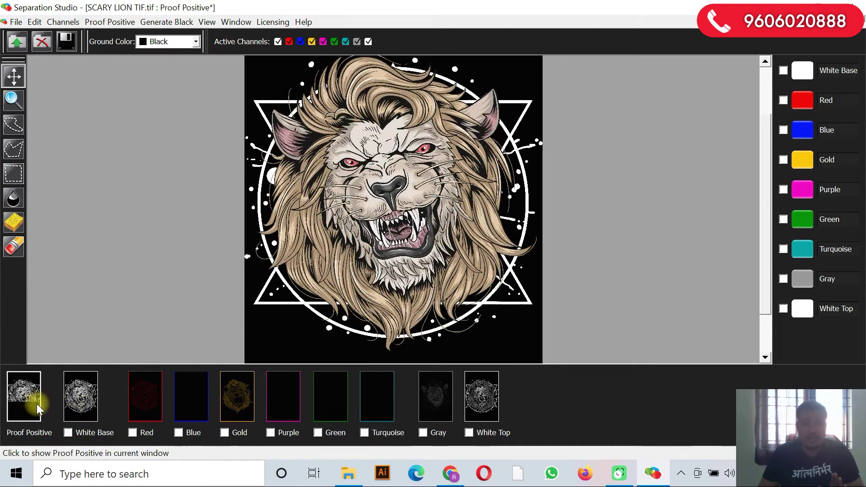
- Check the proof with Red disabled, re-enable it, and inspect the Blue channel alone before returning to the Proof Positive
click(132, 434)
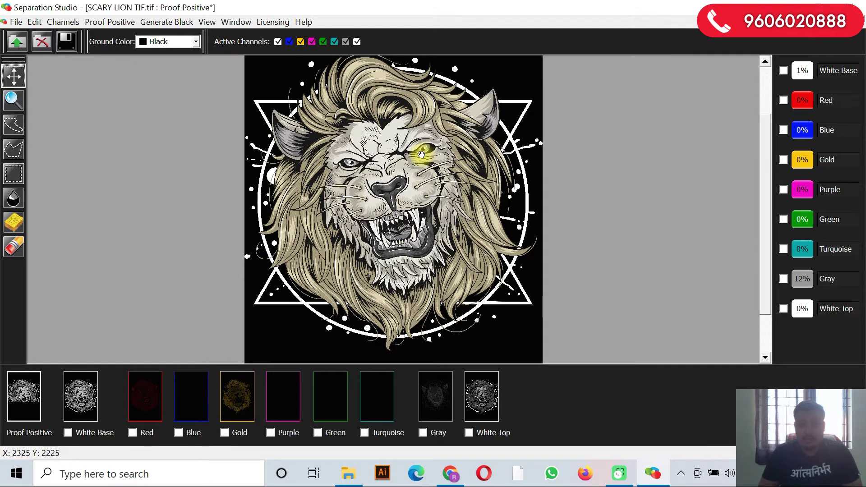
click(132, 433)
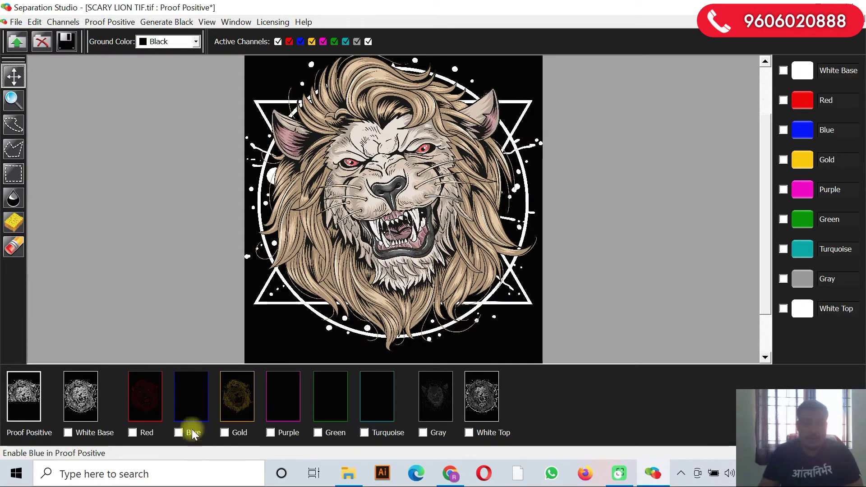
click(190, 401)
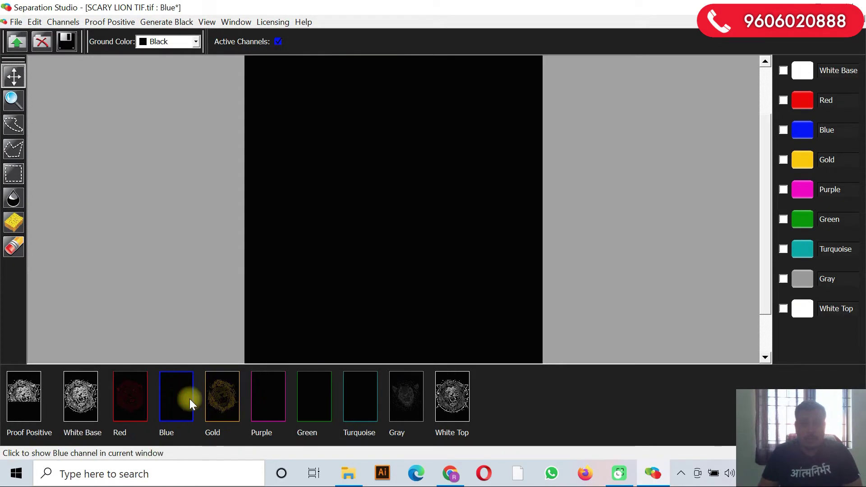
click(32, 401)
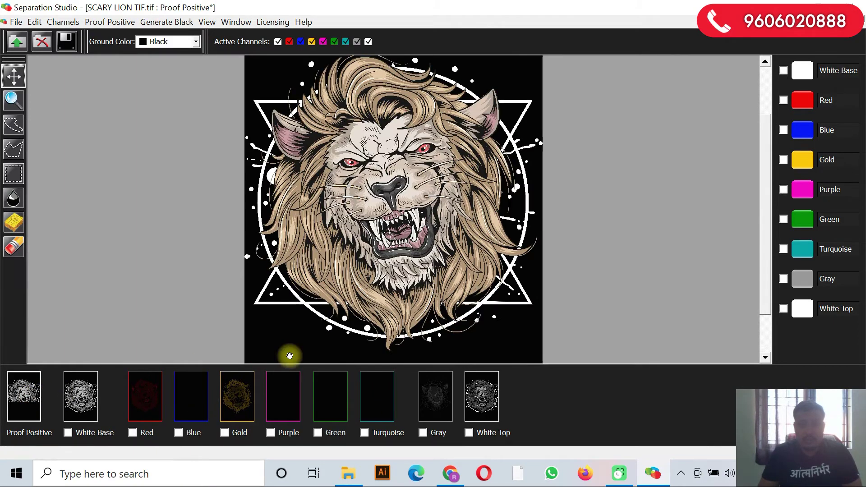
- Delete the Blue channel from the lion separation
right_click(180, 389)
click(218, 425)
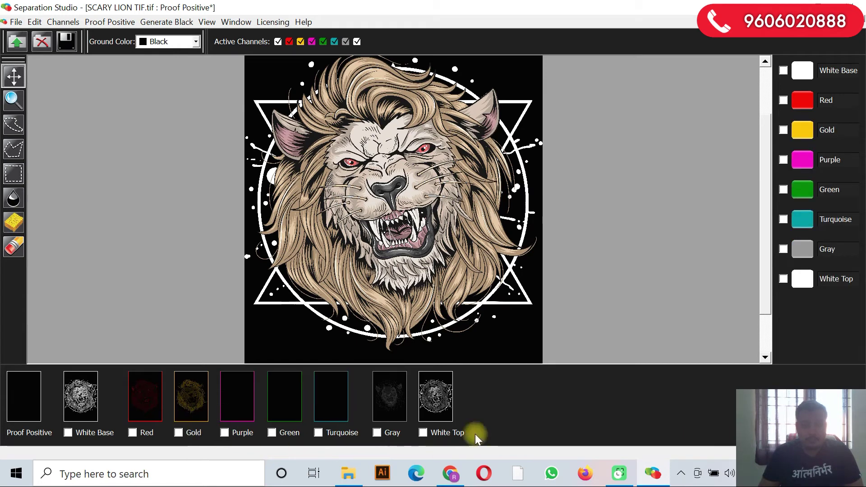
- Compare the Proof Positive with the Gold channel disabled and enabled twice, leaving Gold enabled
click(177, 433)
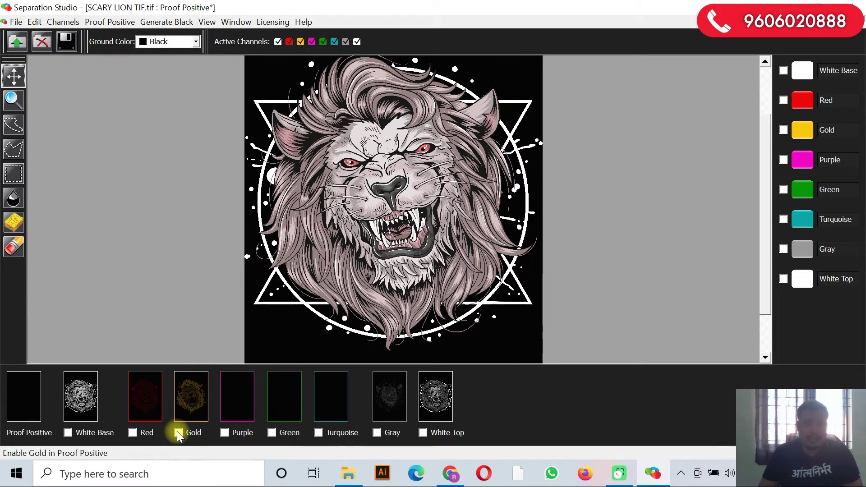
click(179, 433)
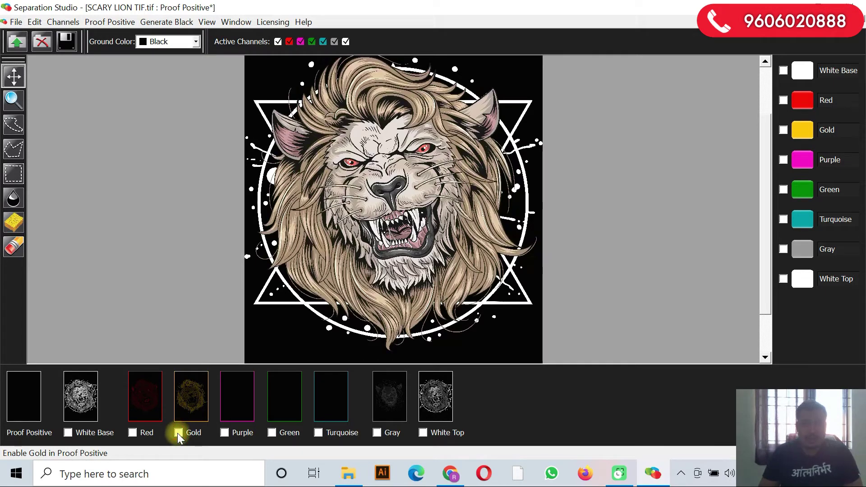
click(178, 434)
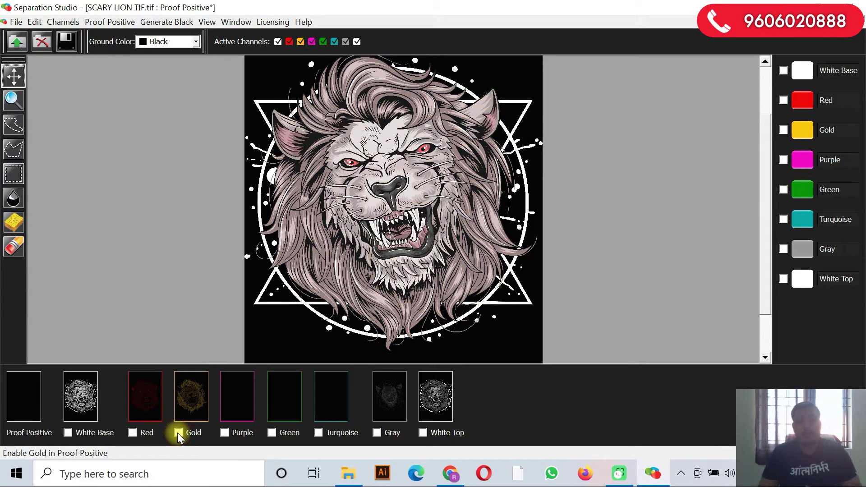
click(178, 434)
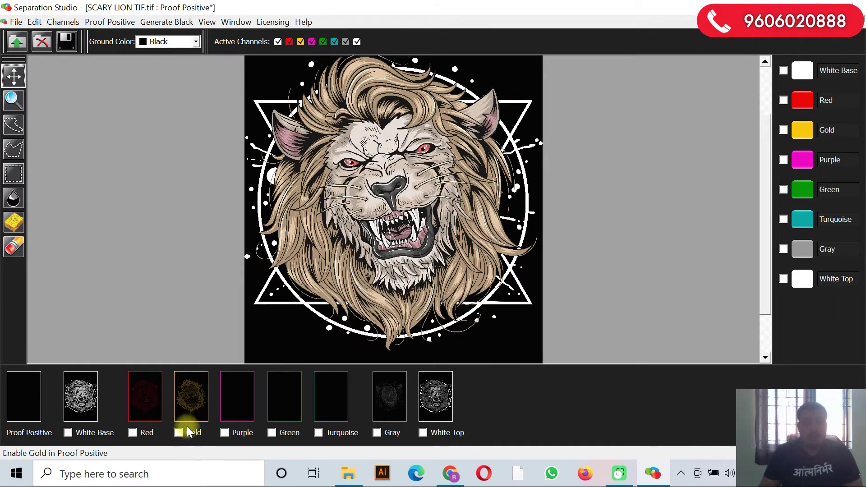
- View the Purple channel alone, return to the Proof Positive, and delete the Purple channel
click(241, 405)
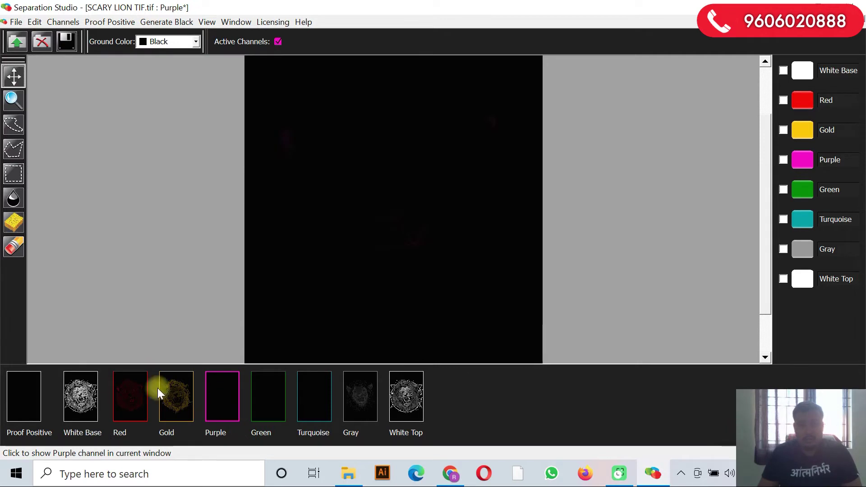
click(18, 396)
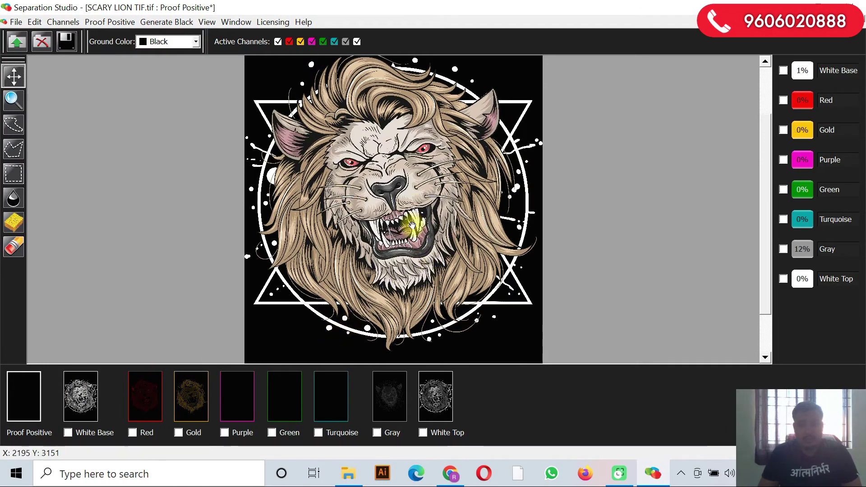
right_click(238, 380)
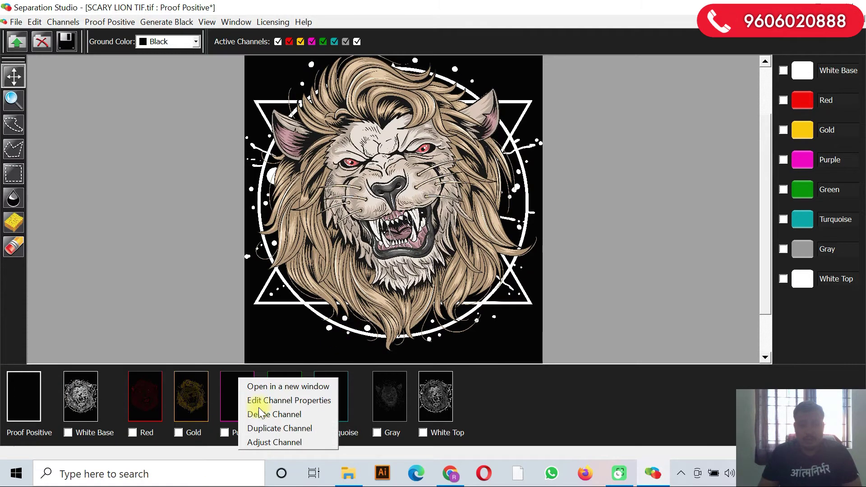
click(255, 413)
- Delete the Green and Turquoise channels from the separation
click(243, 405)
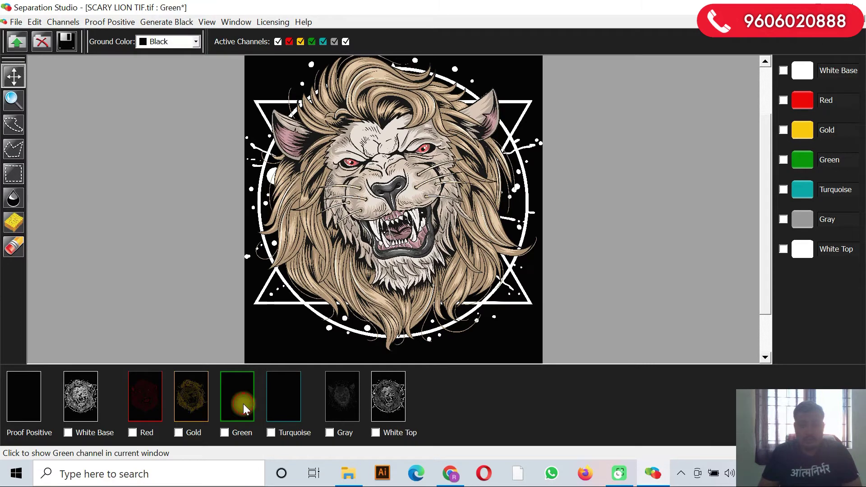
click(33, 408)
right_click(246, 402)
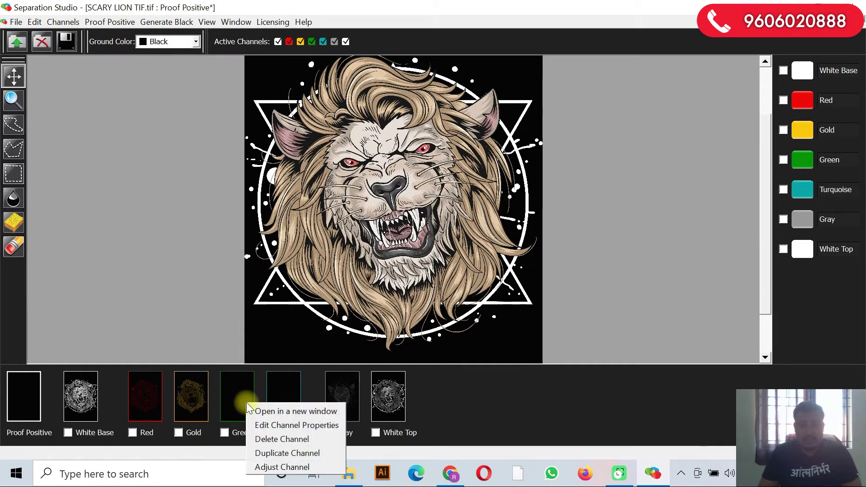
click(266, 438)
right_click(233, 416)
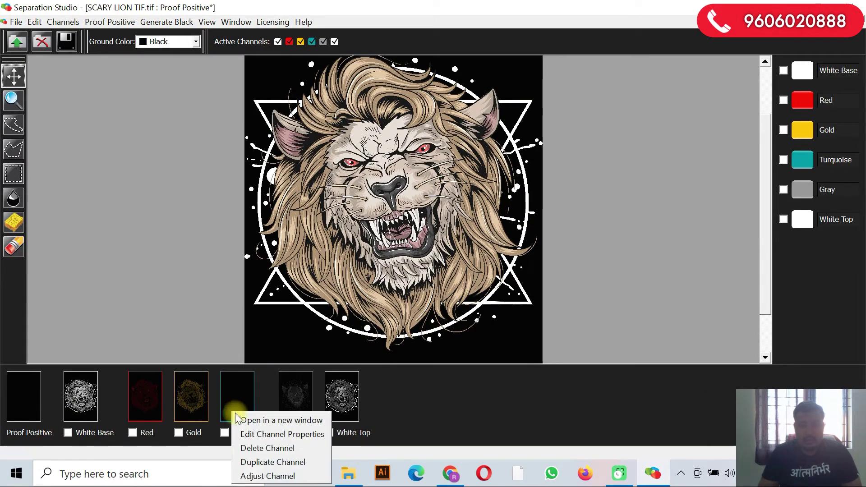
click(261, 447)
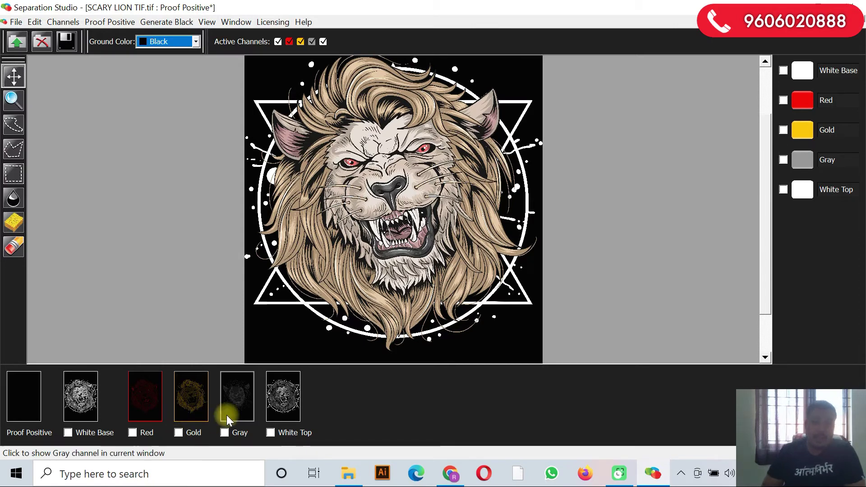
- Inspect the Gray channel alone, then compare the Proof Positive with Gray disabled and enabled, leaving it enabled
click(234, 400)
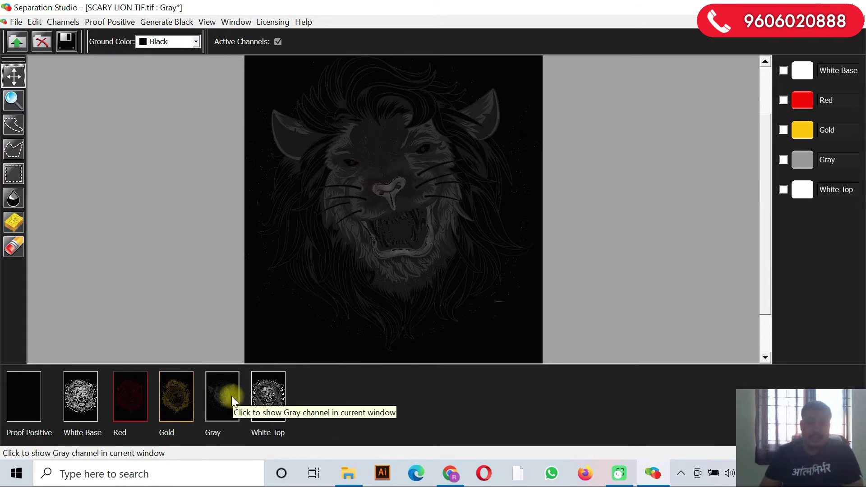
click(31, 407)
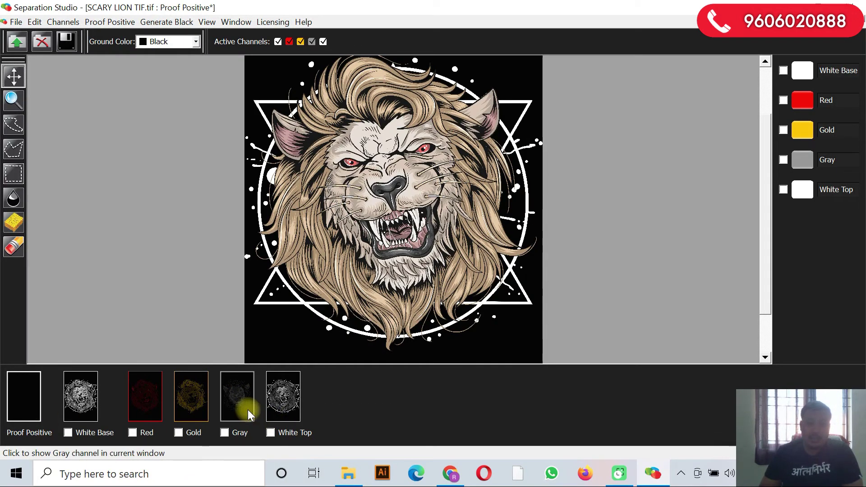
click(225, 433)
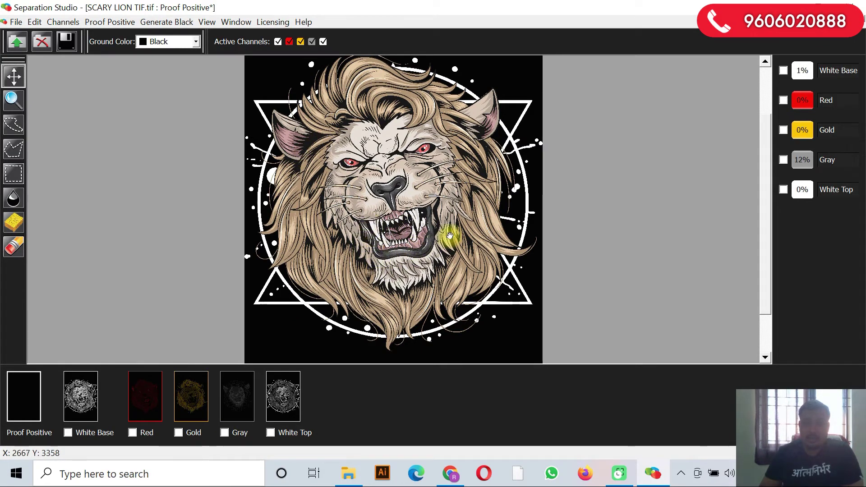
click(226, 434)
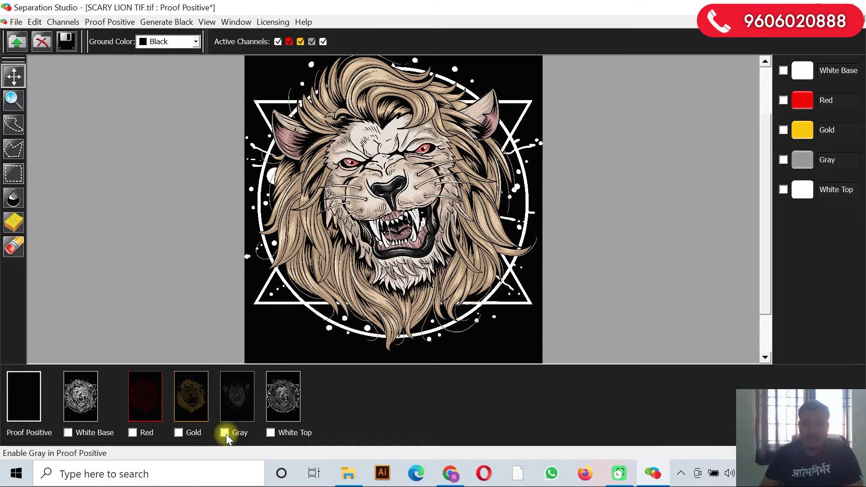
click(226, 434)
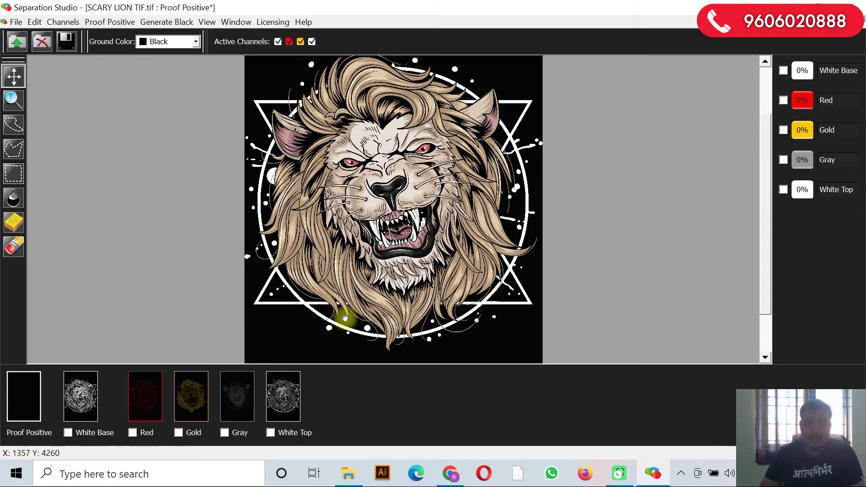
click(225, 432)
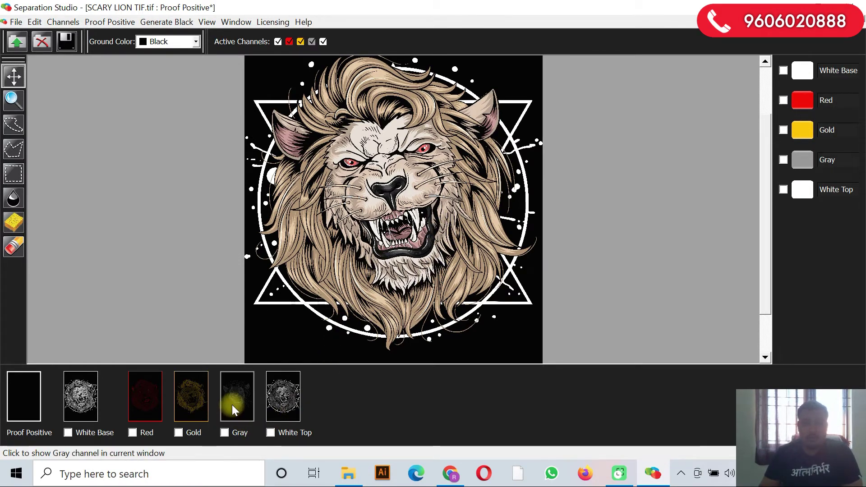
right_click(232, 404)
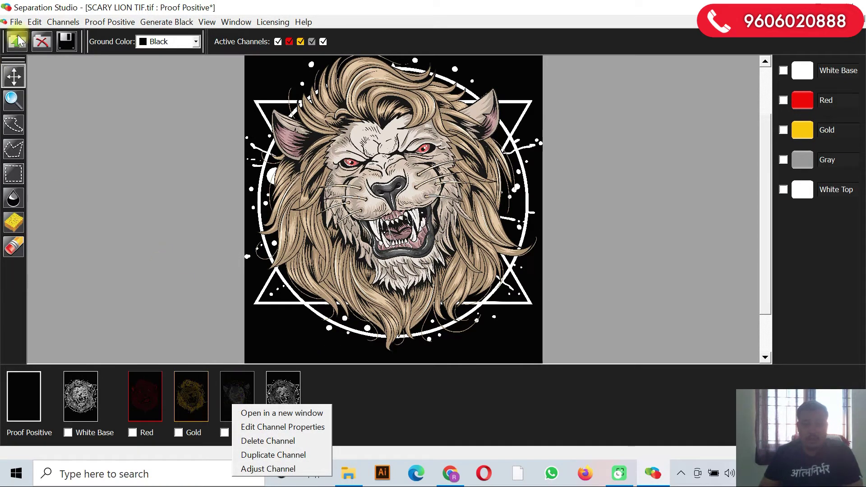
click(62, 23)
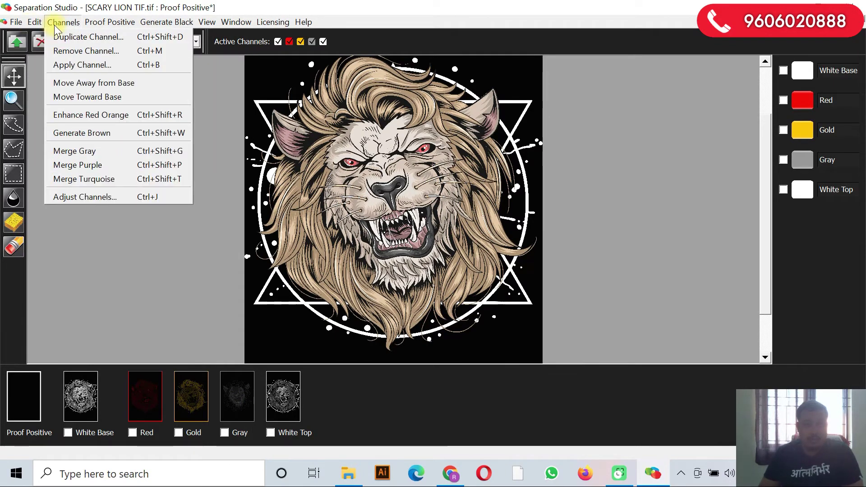
click(346, 418)
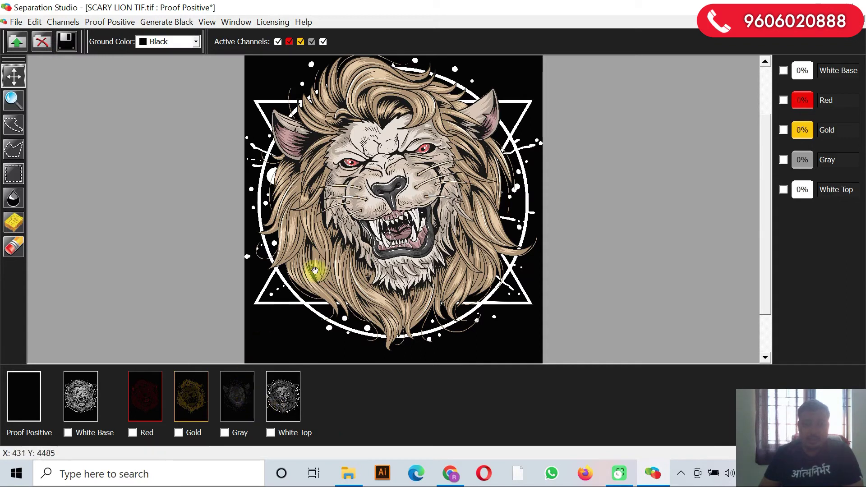
- Check the proof once more with Gray disabled, re-enable it, and delete the Gray channel
click(224, 434)
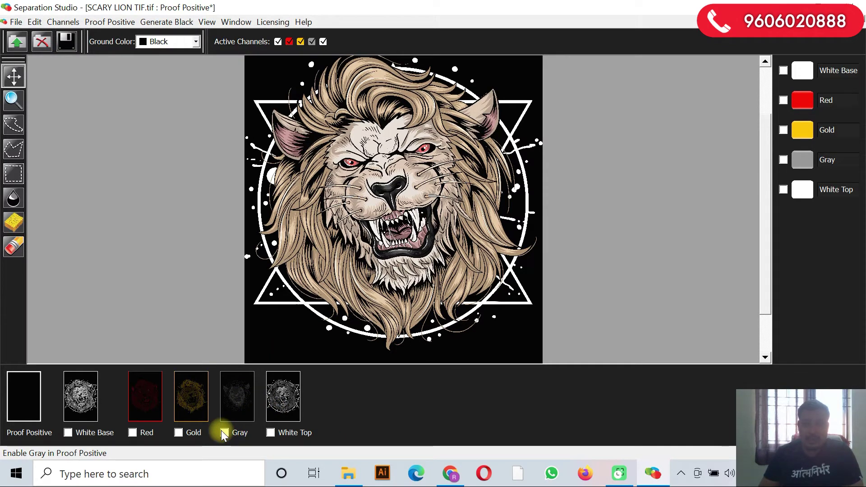
click(224, 434)
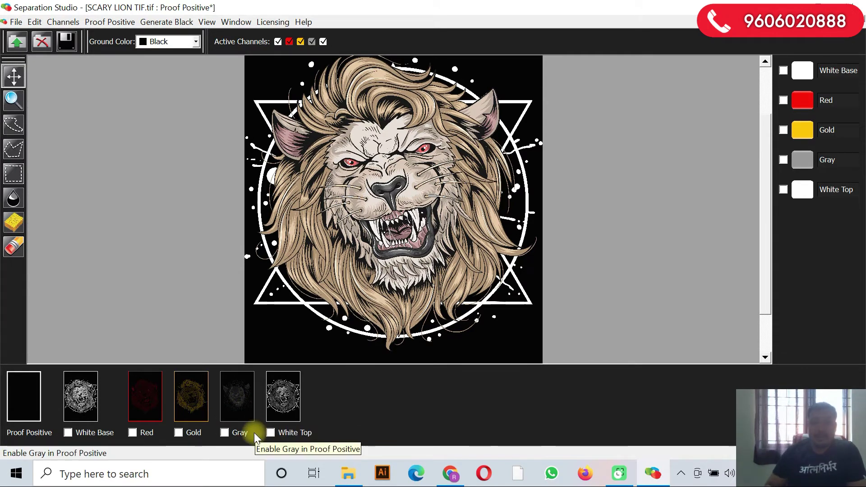
right_click(245, 388)
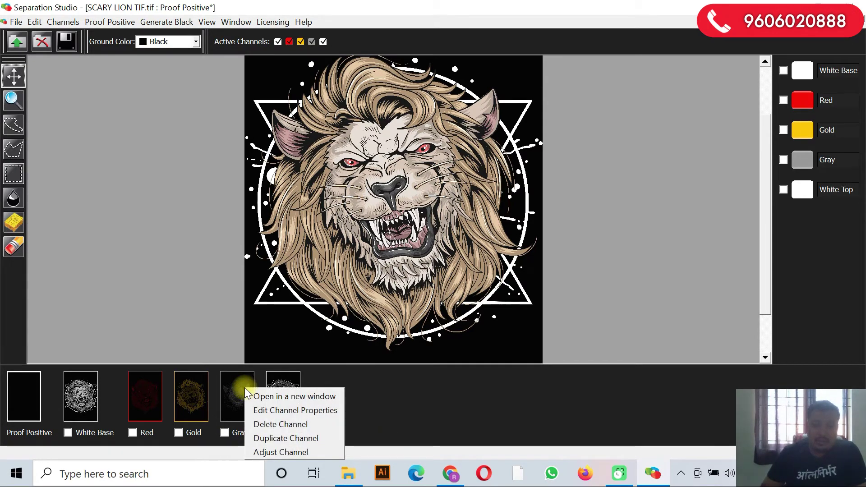
click(280, 424)
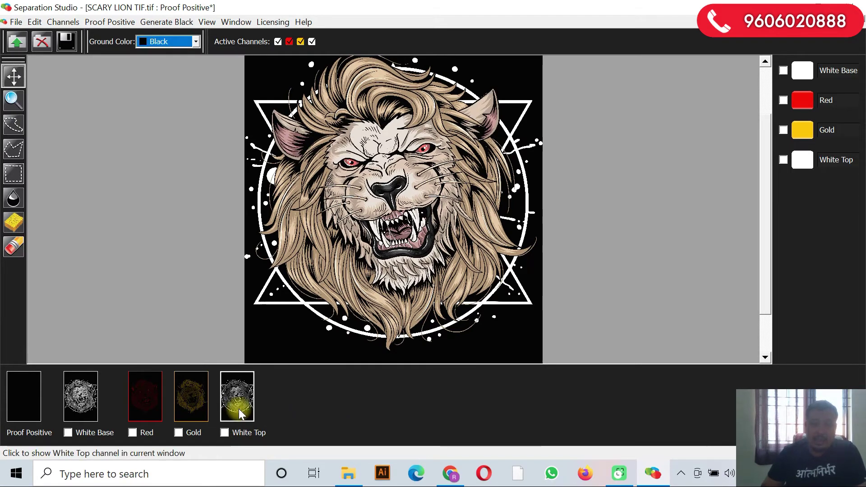
- View the White Top channel alone, then compare the Proof Positive with White Top disabled and enabled, leaving it enabled
click(232, 397)
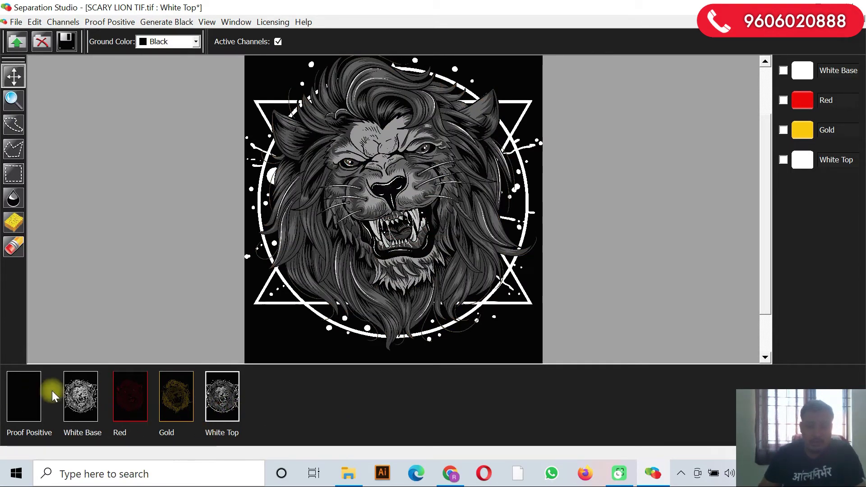
click(17, 394)
click(223, 435)
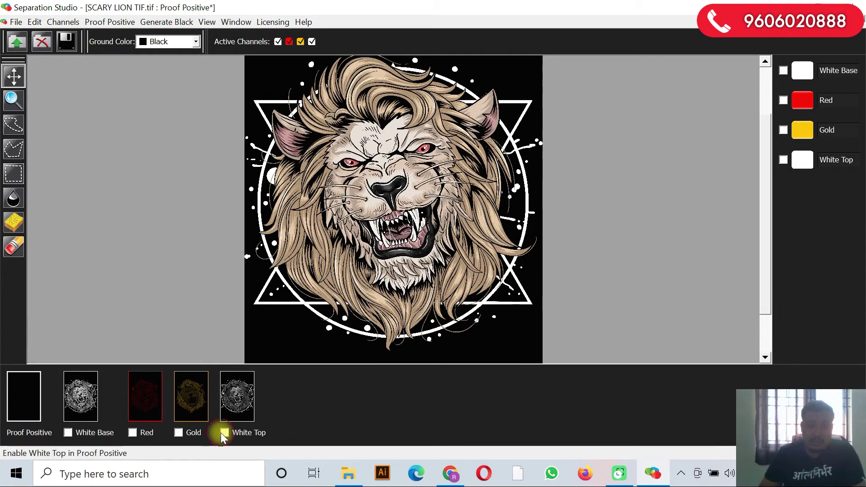
click(223, 434)
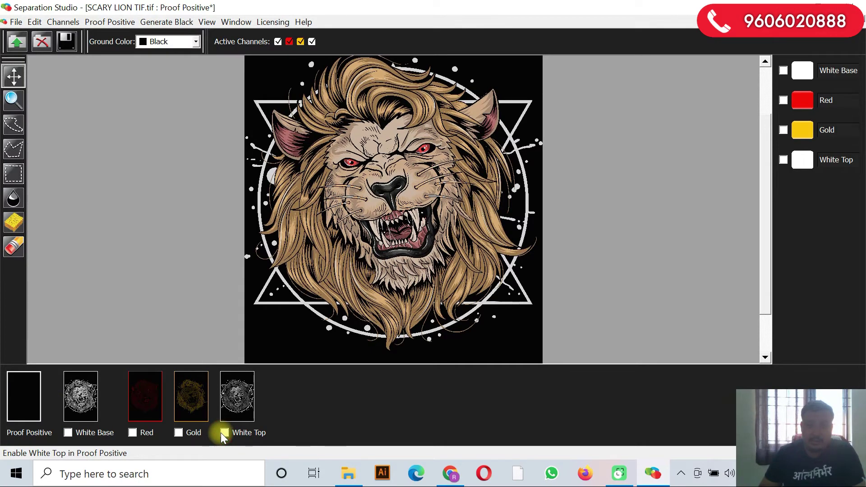
click(223, 434)
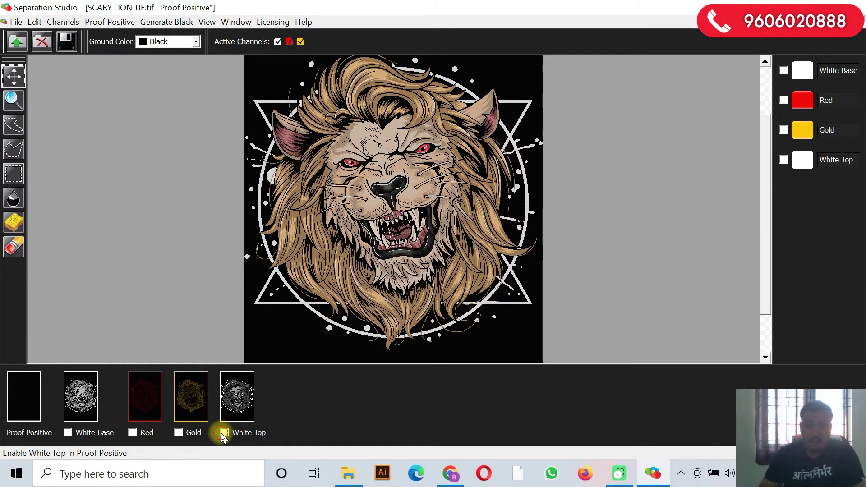
click(223, 434)
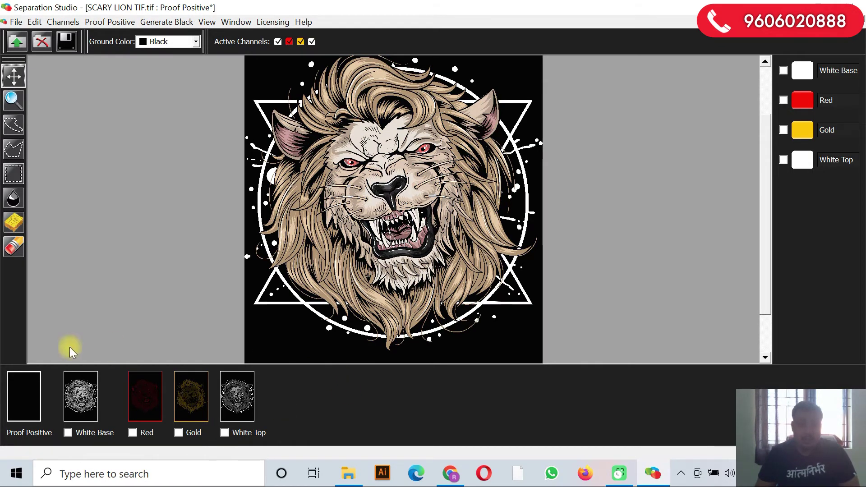
- Review the White Base, Red and Gold channels individually against the full design, ending on the Proof Positive
click(71, 382)
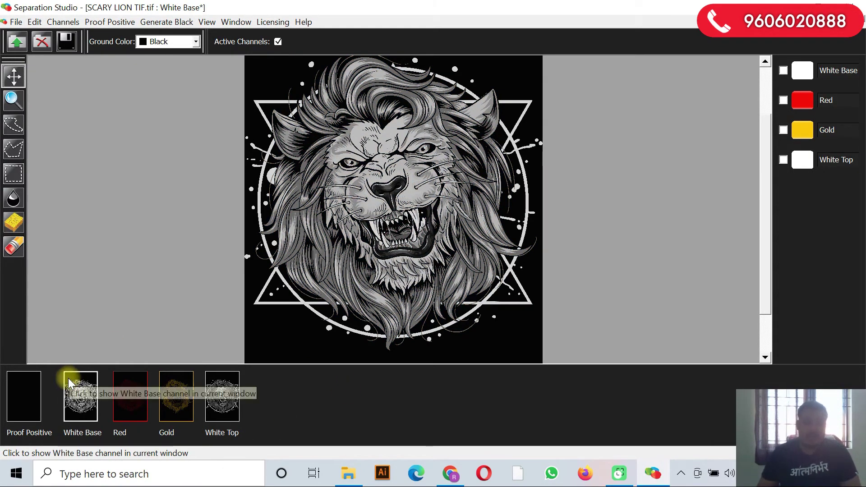
click(23, 397)
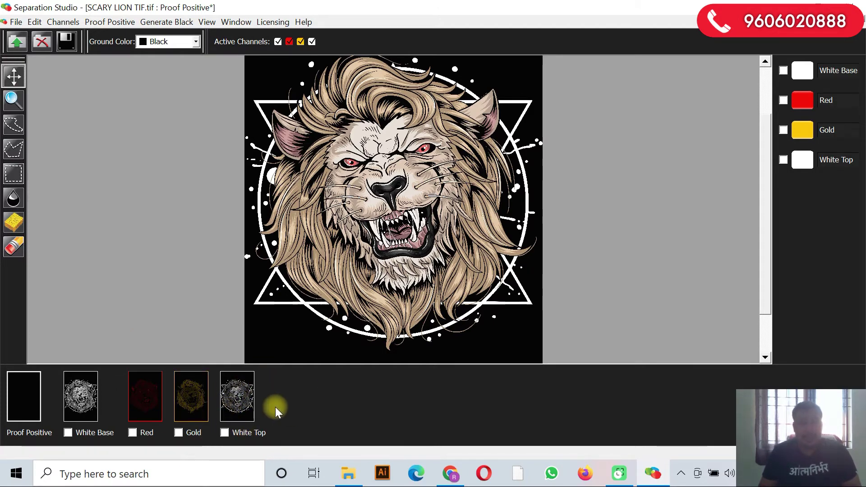
click(81, 390)
click(24, 405)
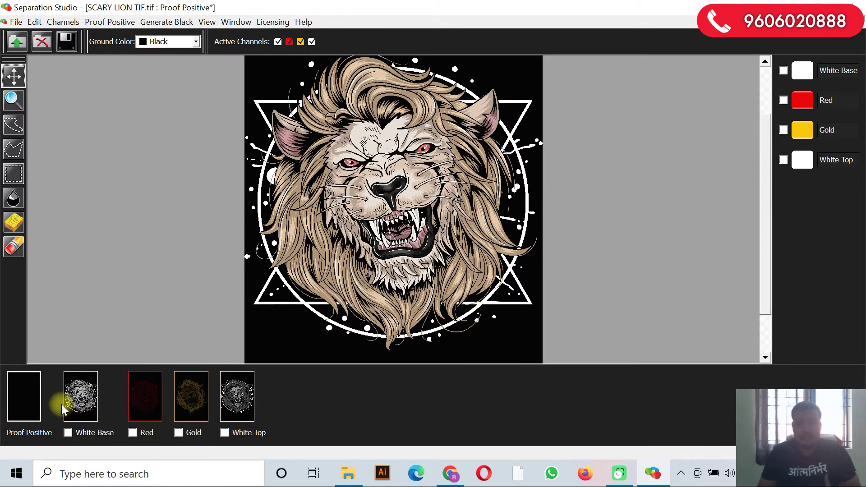
click(150, 419)
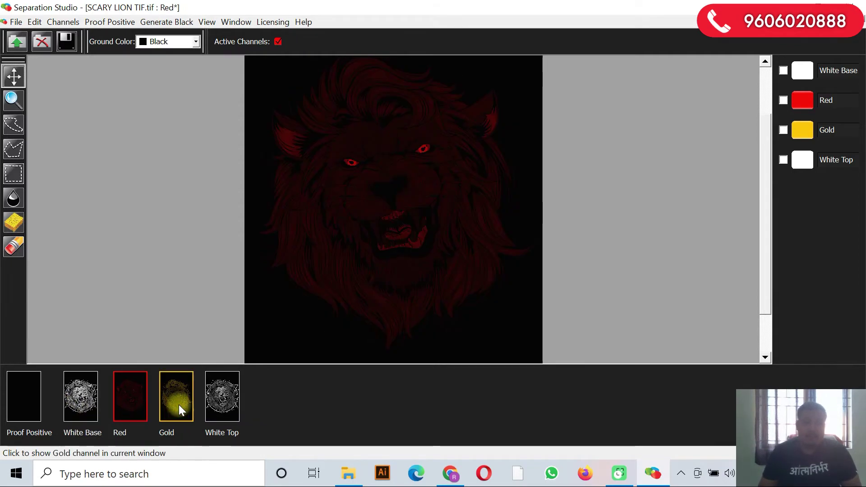
click(179, 405)
click(23, 397)
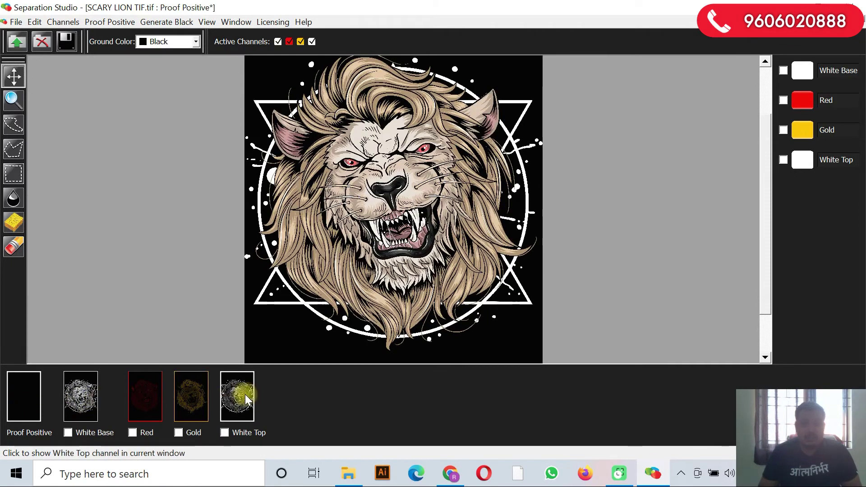
- View the White Top channel alone once more and return to the Proof Positive
click(245, 395)
click(22, 397)
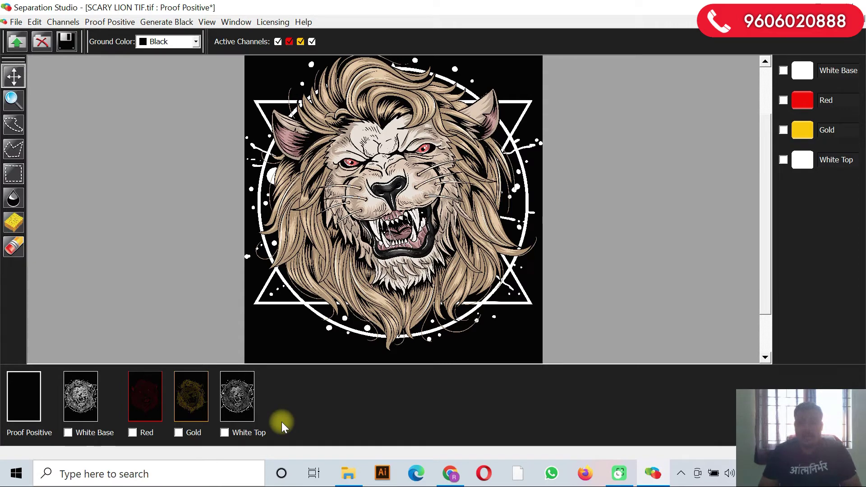
- Save the separations to Downloads as a DCS 2.0 EPS file named SCARY LION SEP and close Separation Studio
click(66, 49)
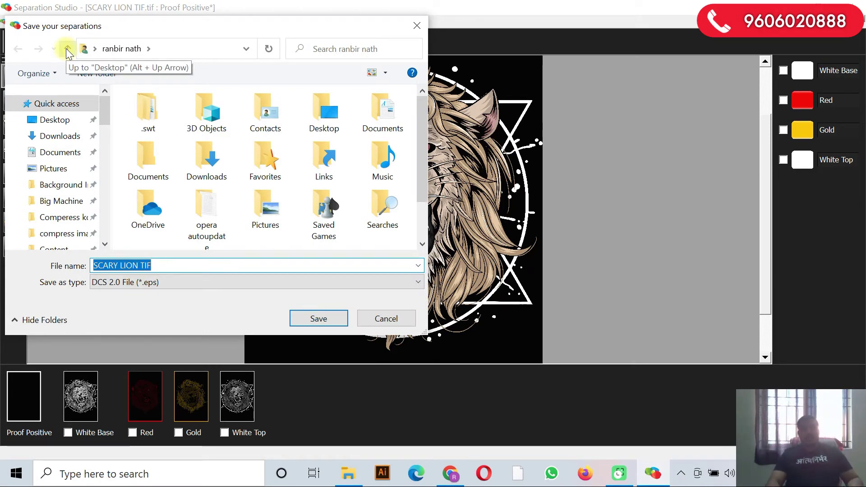
click(34, 137)
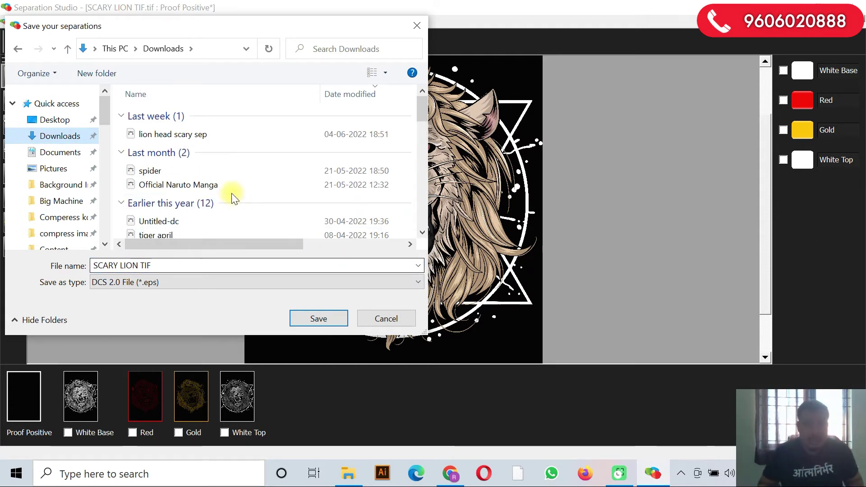
click(161, 265)
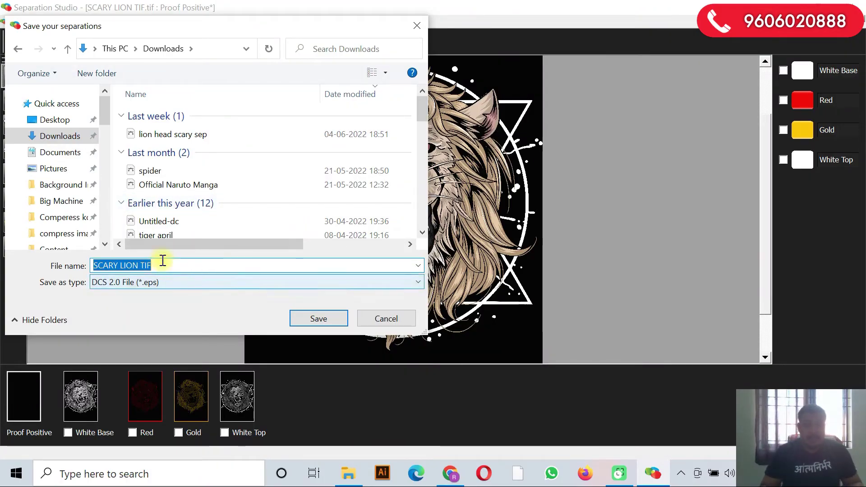
click(199, 267)
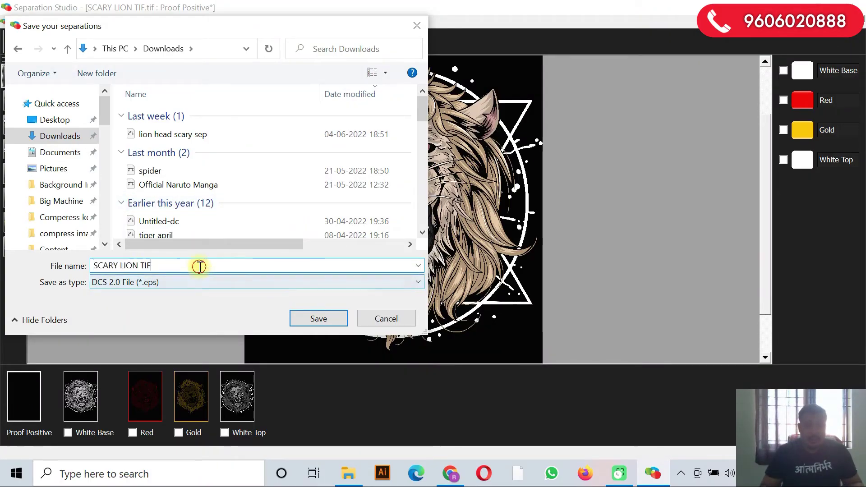
double_click(145, 265)
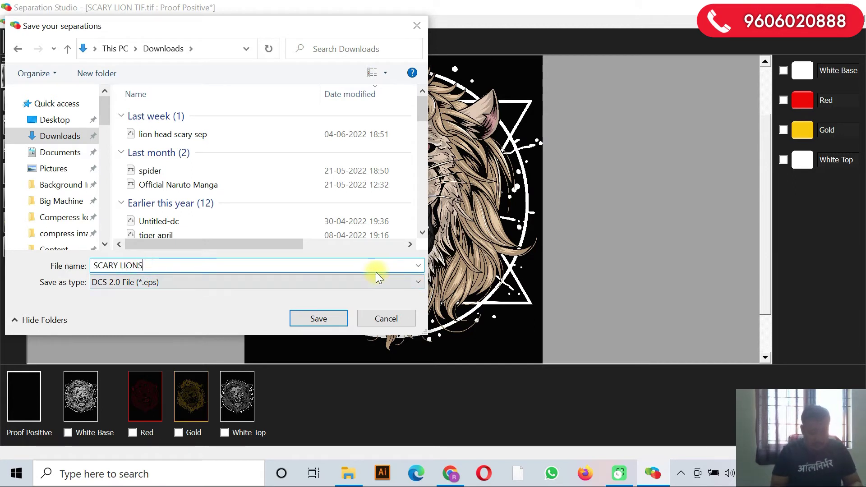
key(BackSpace)
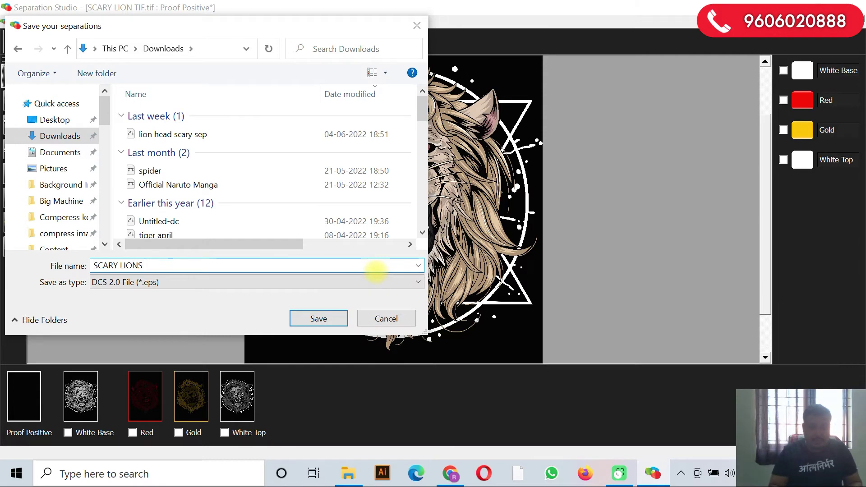
key(BackSpace)
key(BackSpace)
text(SEP)
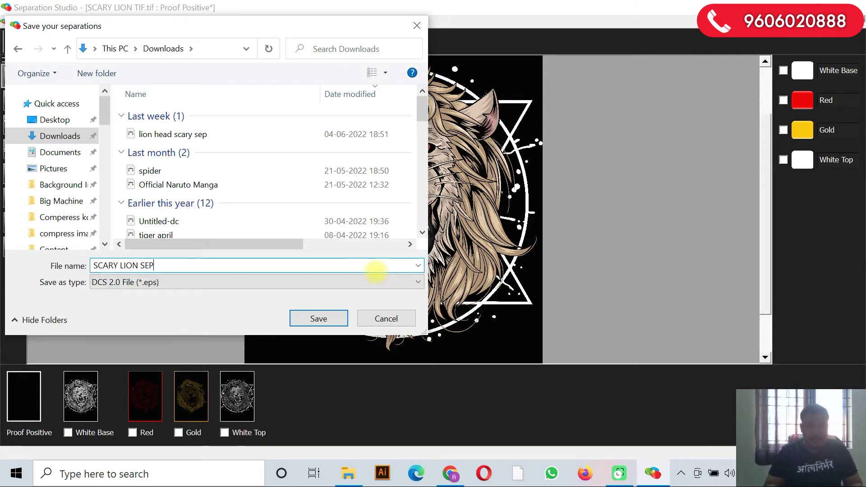
key(Return)
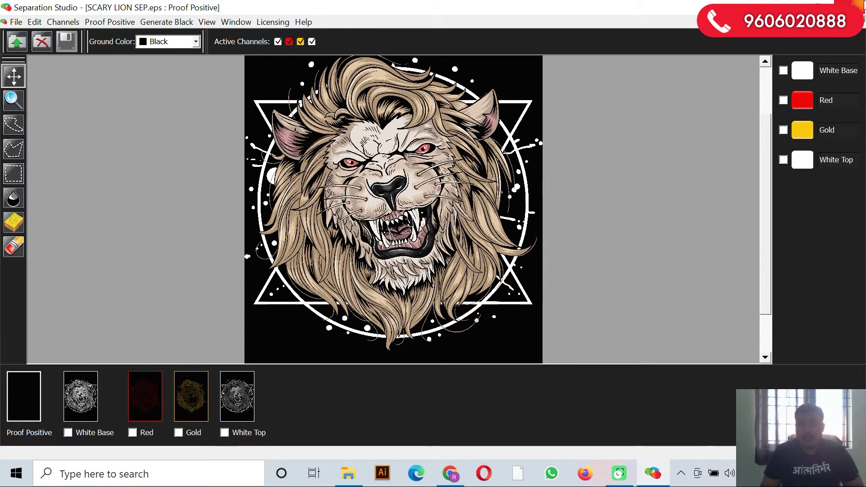
click(859, 7)
right_click(428, 61)
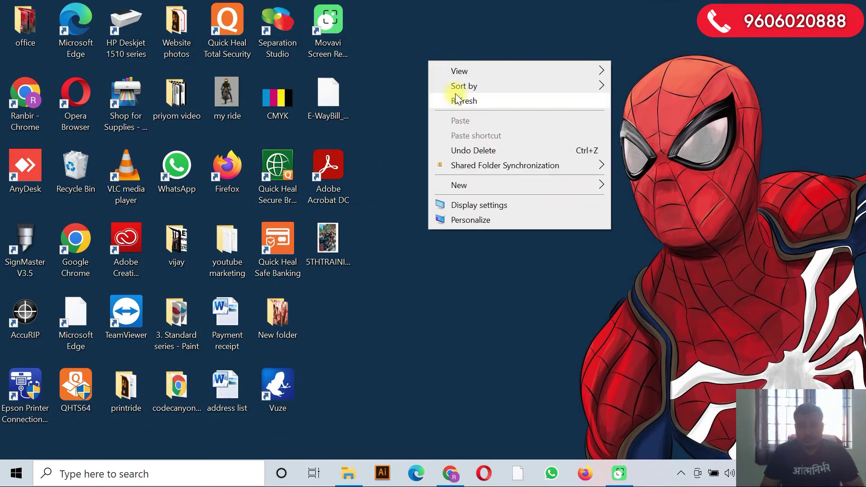
click(456, 100)
right_click(453, 90)
click(465, 132)
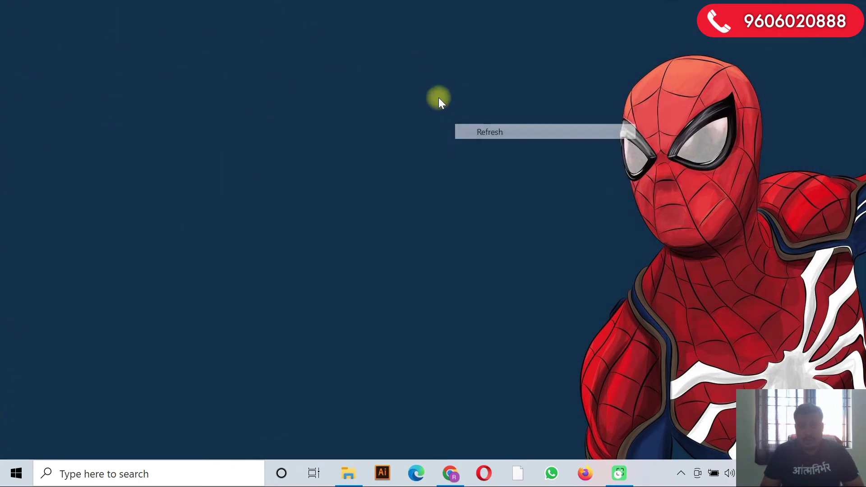
right_click(439, 98)
click(481, 132)
right_click(429, 103)
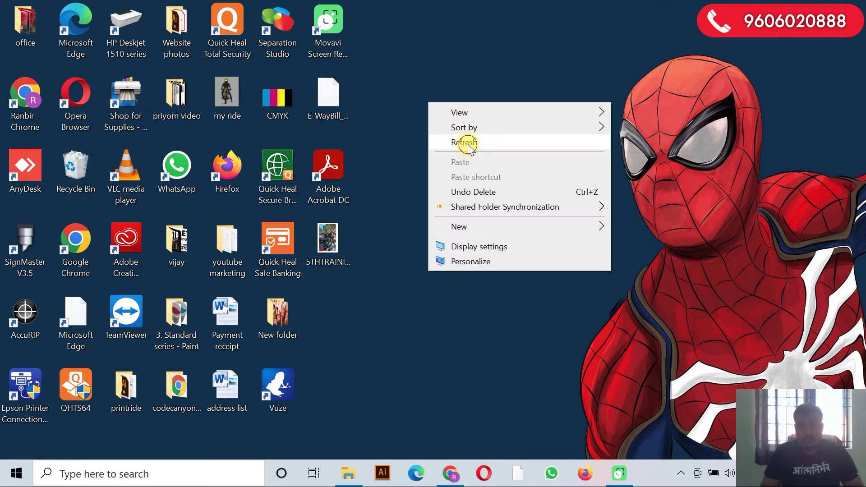
click(468, 144)
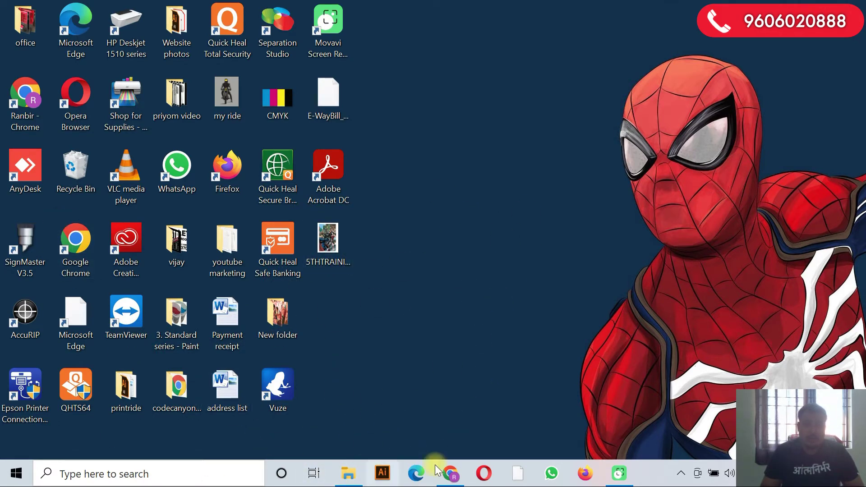
- Switch to Adobe Illustrator and create a new portrait document 13 in wide and 19 in high
click(396, 475)
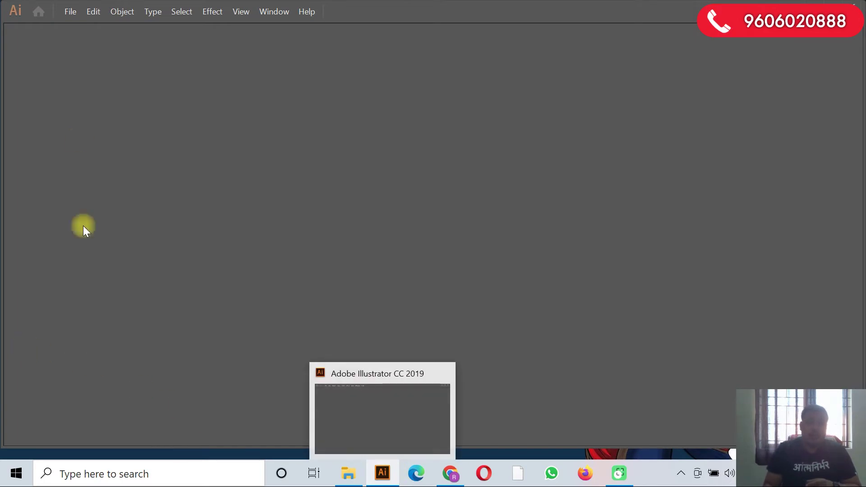
click(67, 13)
click(70, 27)
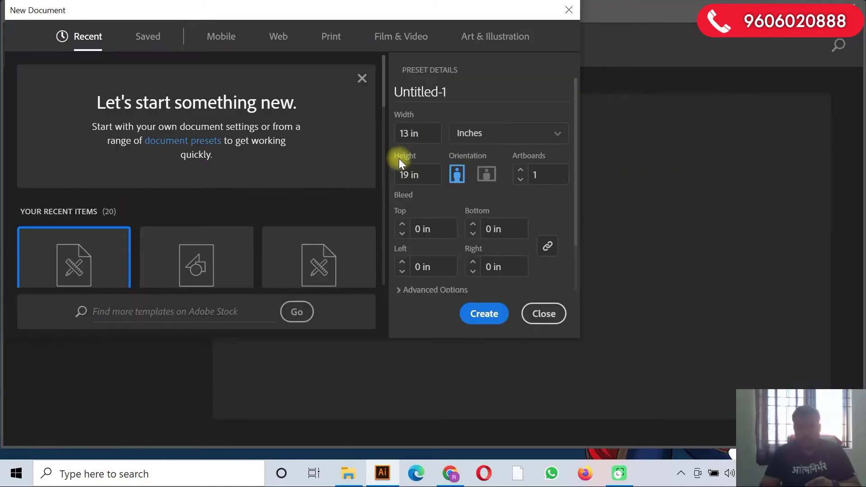
click(503, 320)
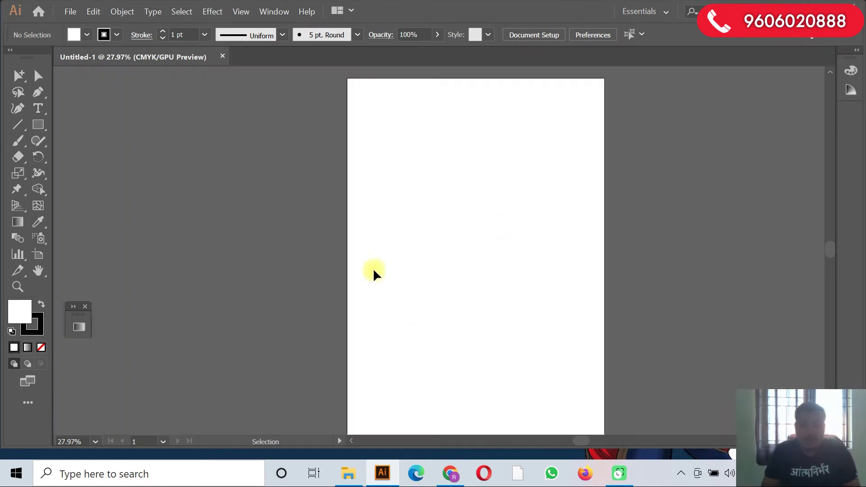
- Place the SCARY LION SEP file from Downloads as a linked image and position it over the artboard
click(68, 11)
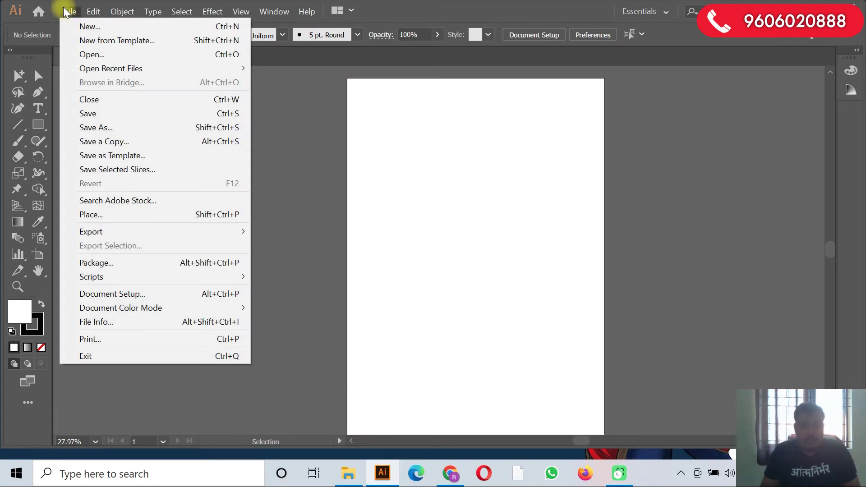
click(93, 215)
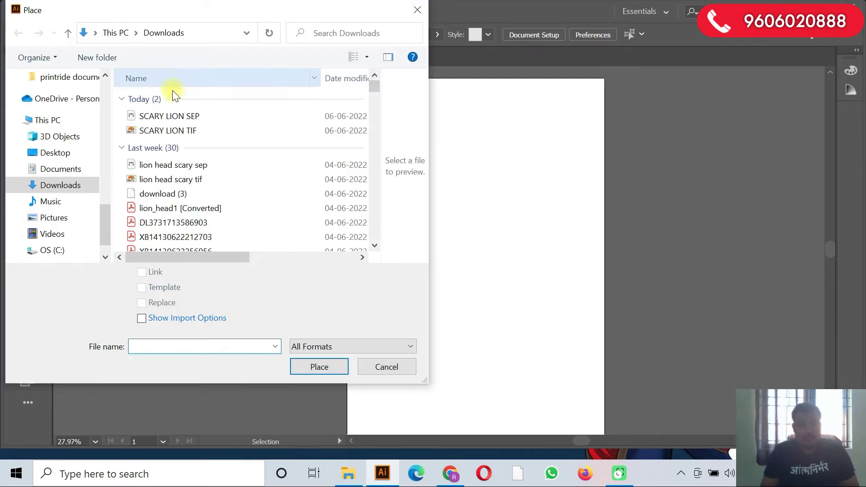
click(163, 116)
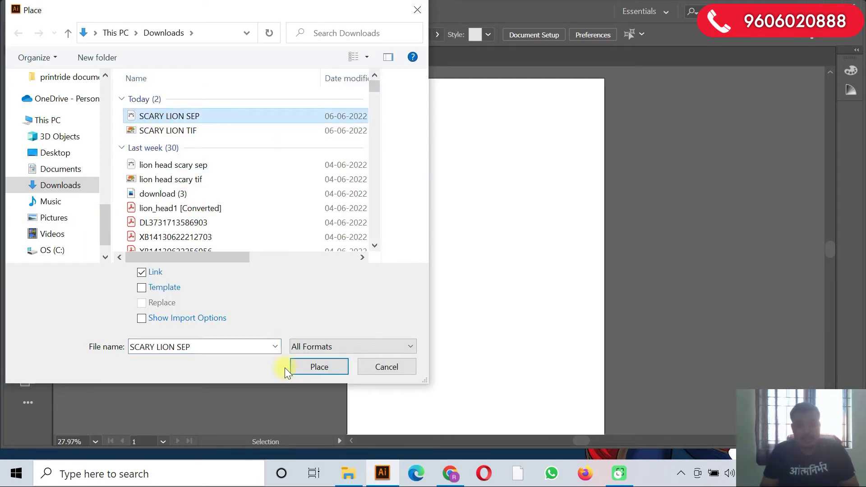
click(302, 365)
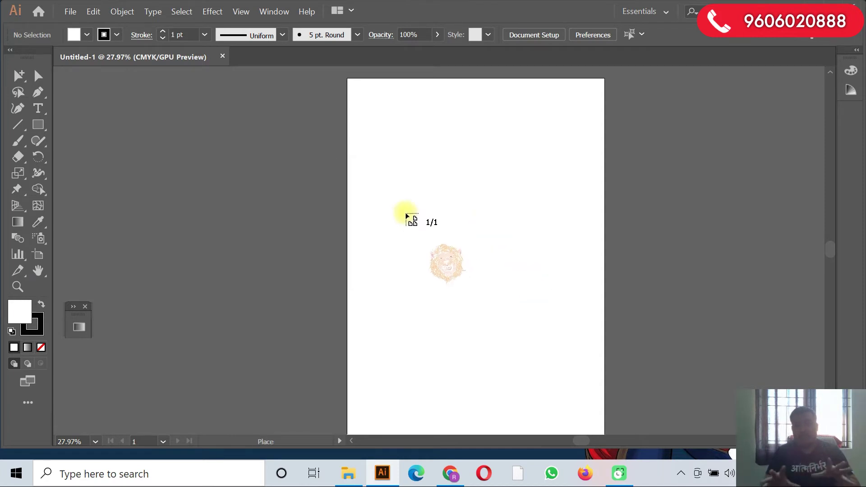
click(369, 165)
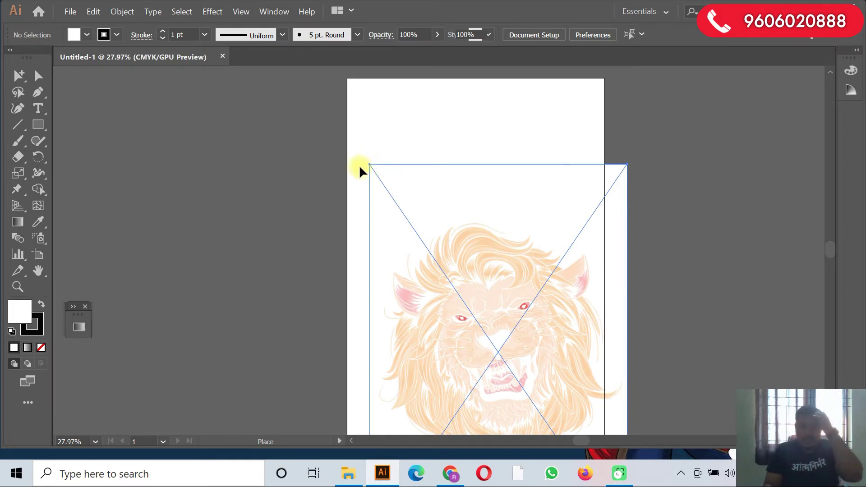
drag(504, 285, 515, 261)
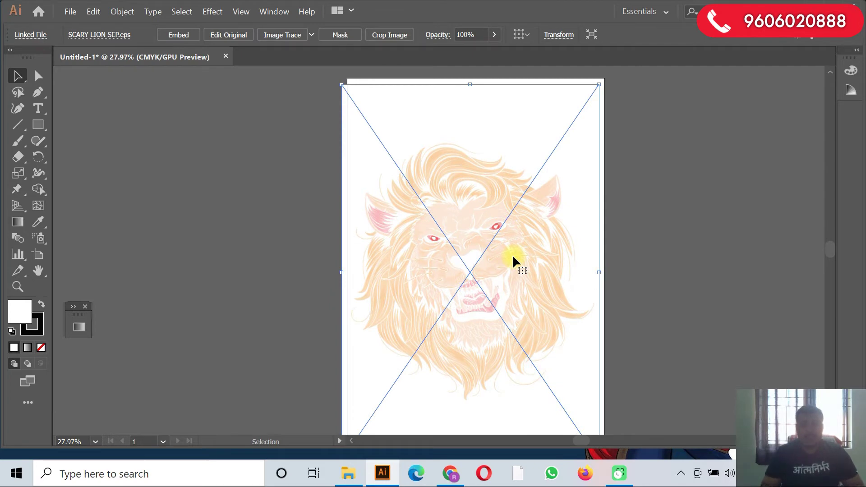
- Show the rulers to add a vertical guide through the lion's face, and select everything in the document
click(178, 178)
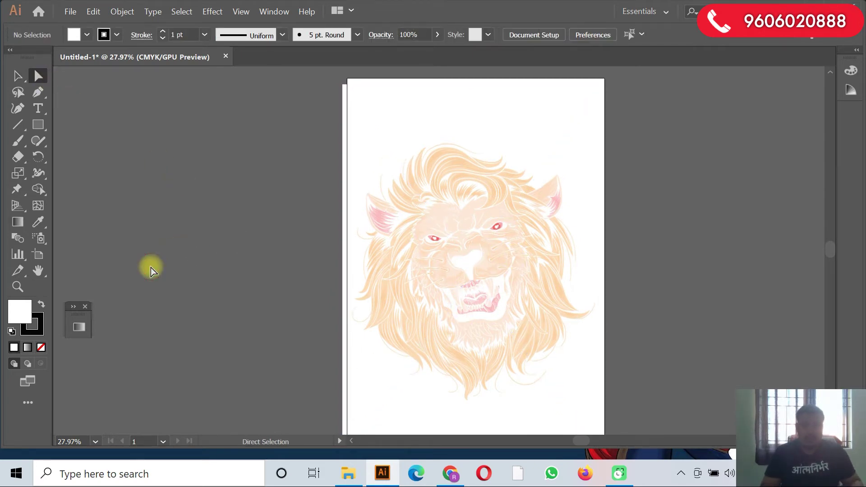
key(v)
key(ctrl+r)
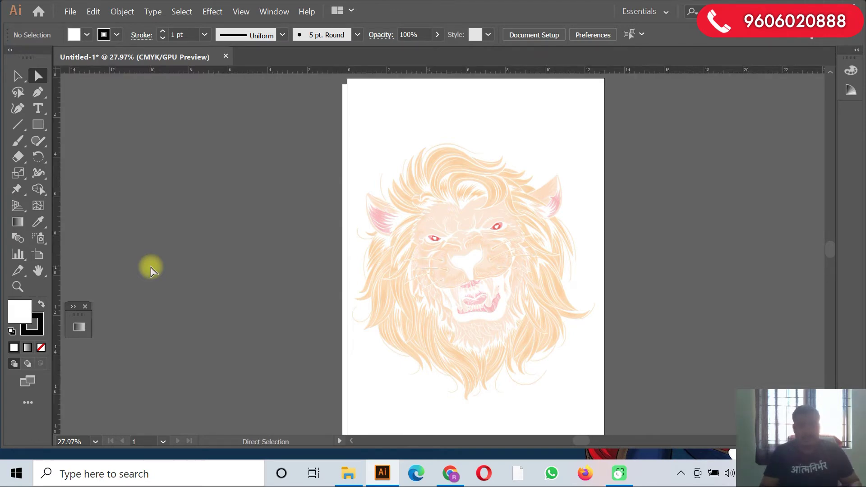
drag(58, 248, 458, 277)
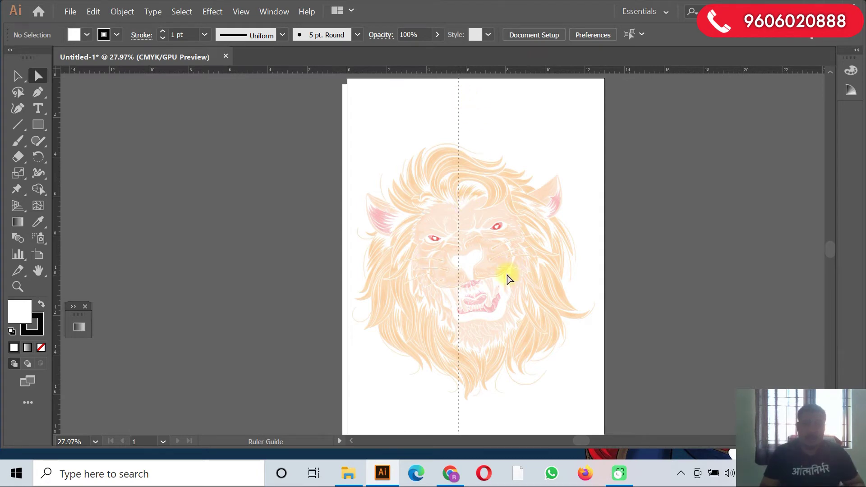
key(ctrl+a)
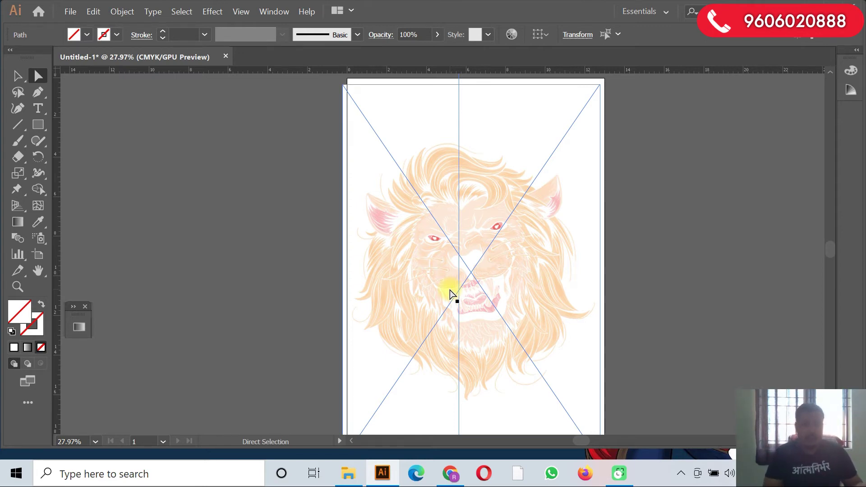
key(v)
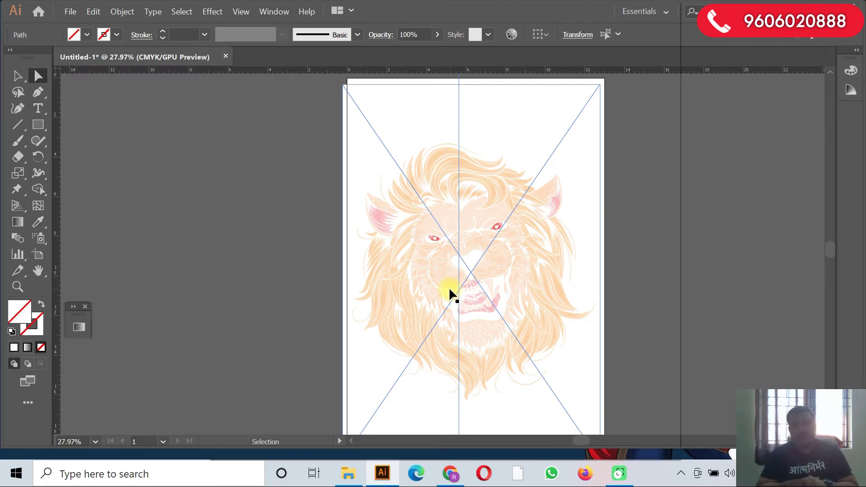
- Set the print media size to A3+ 329 x 483 mm
key(ctrl+p)
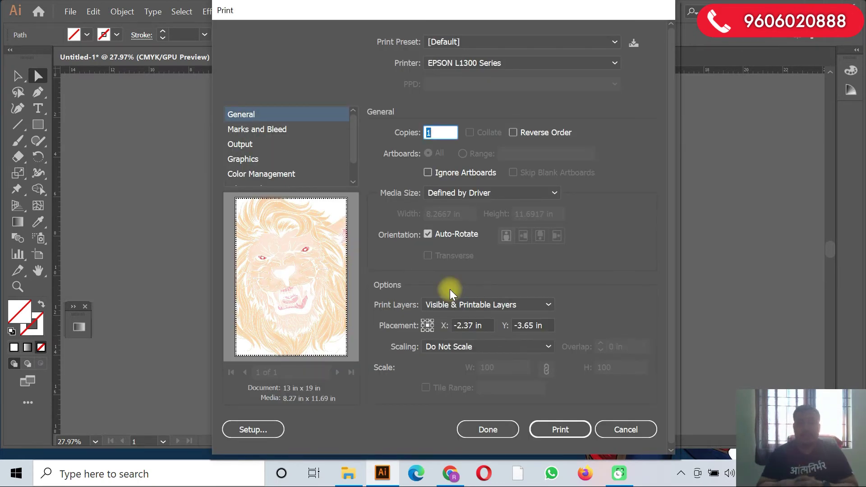
click(446, 192)
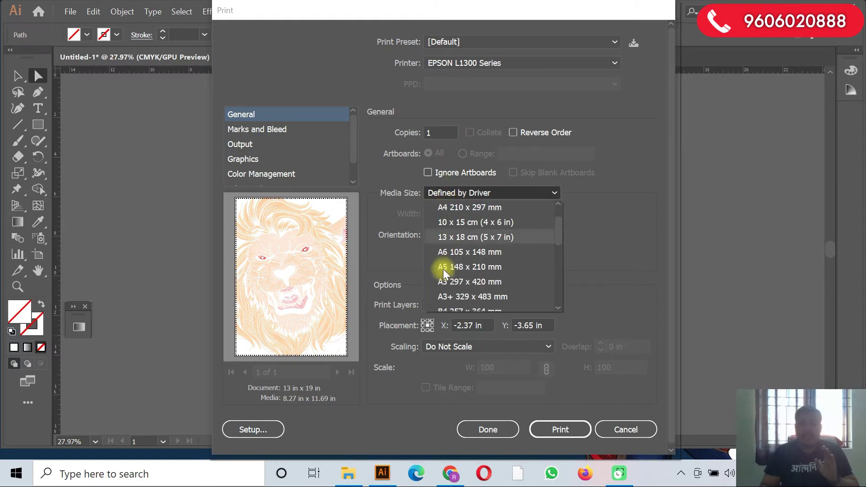
scroll(443, 271, down, 1)
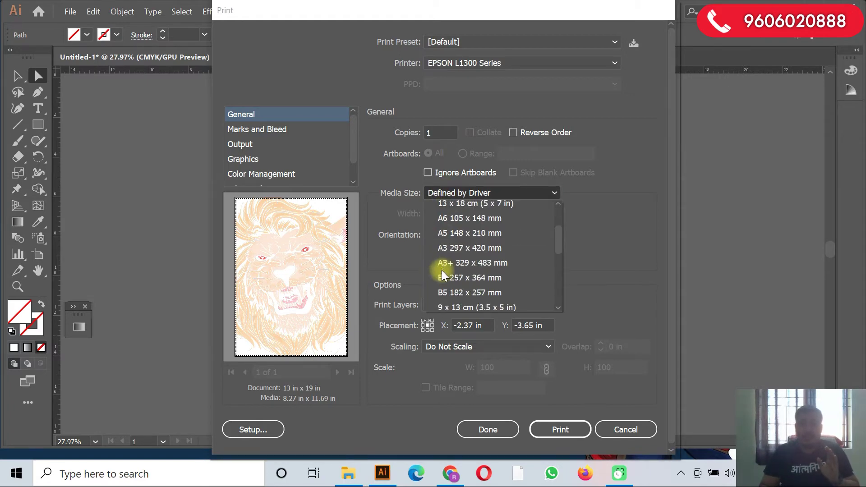
click(473, 259)
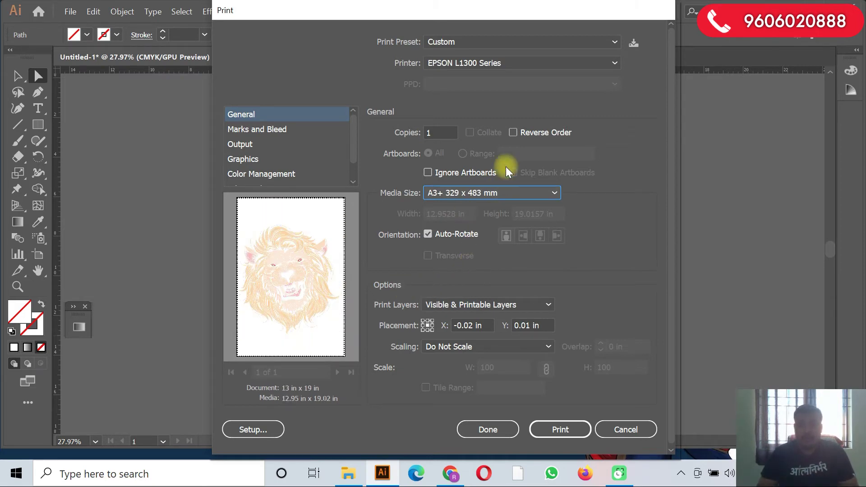
- Show the print output settings, set the printer to AccuRIP to Epson L1300, and check the other available printers
click(234, 143)
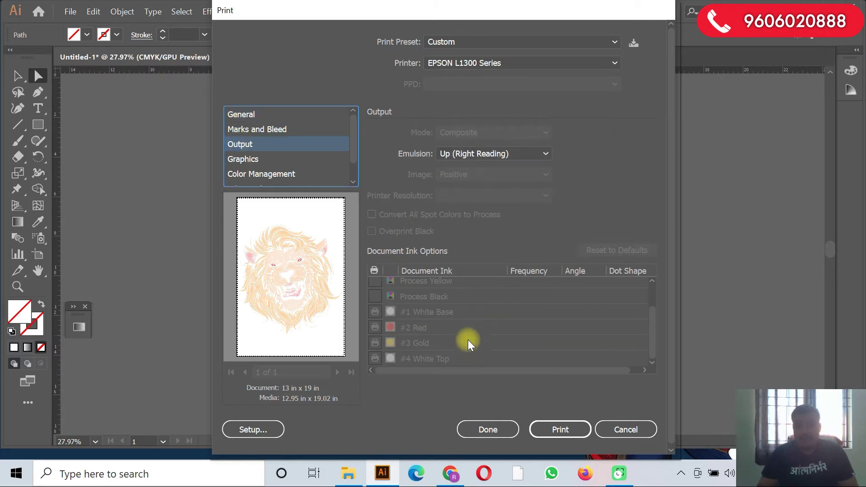
click(386, 321)
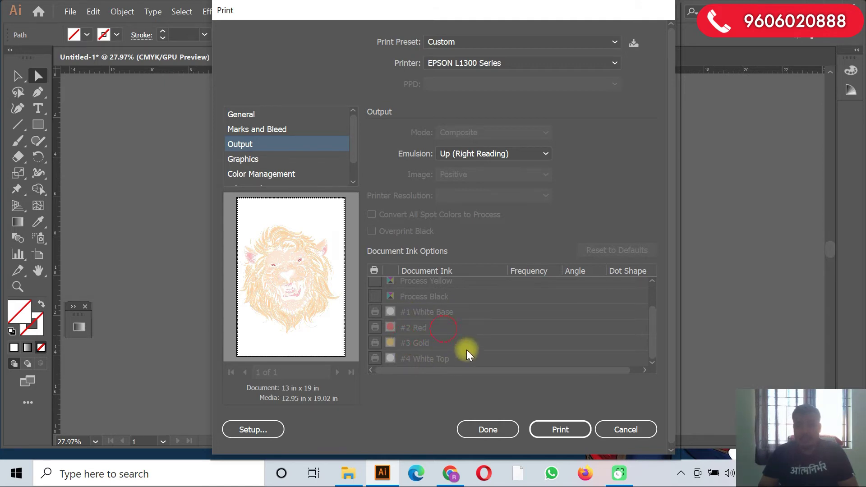
scroll(454, 329, up, 1)
scroll(454, 330, down, 1)
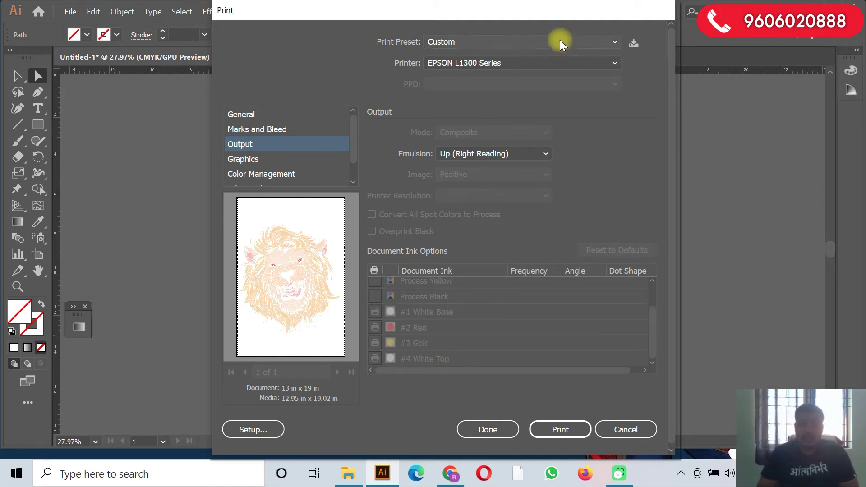
click(488, 61)
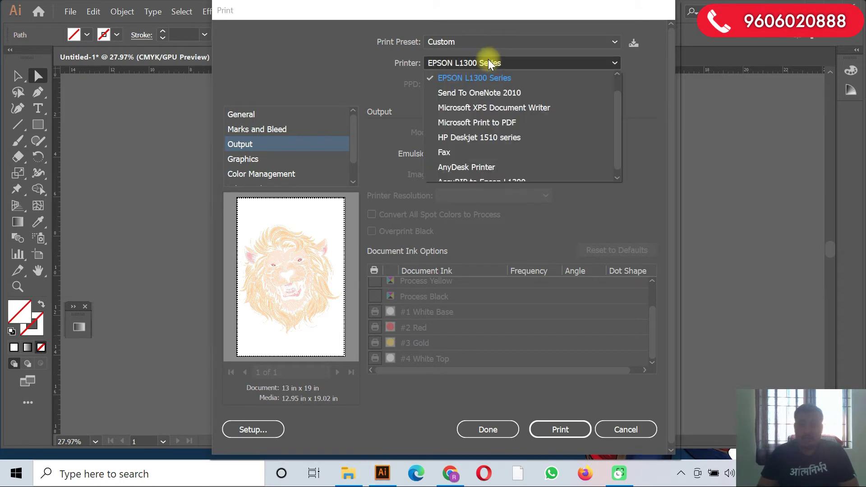
click(472, 175)
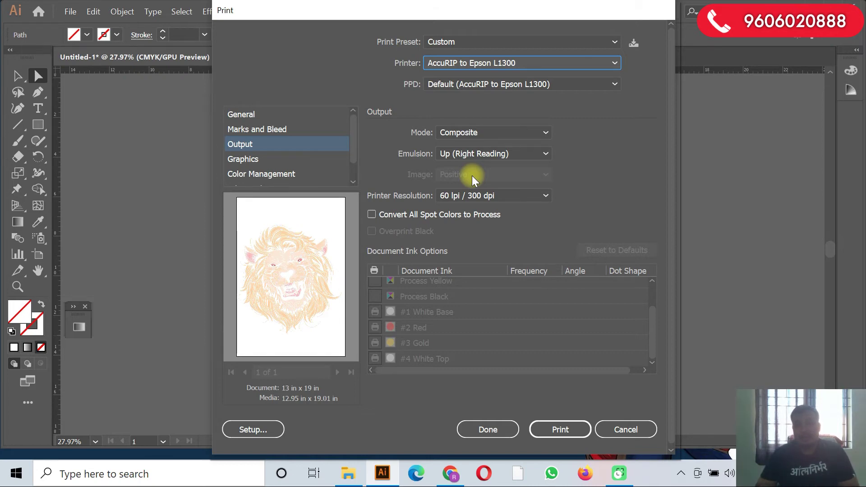
click(498, 67)
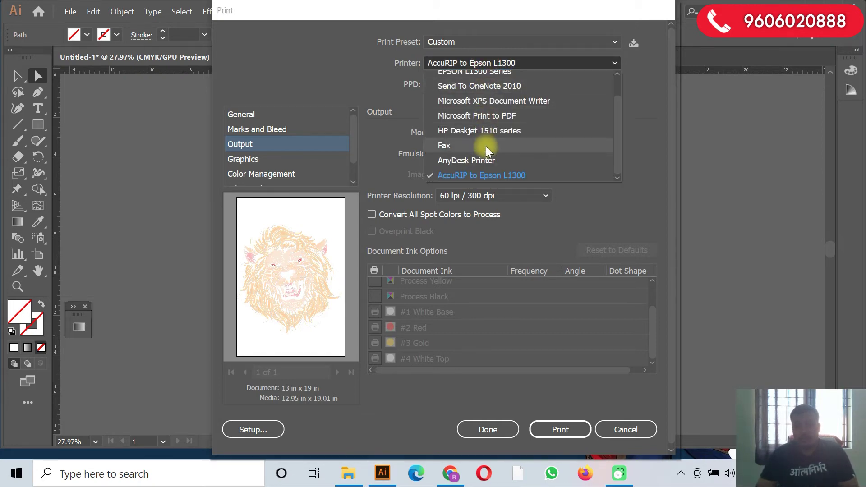
scroll(486, 146, up, 1)
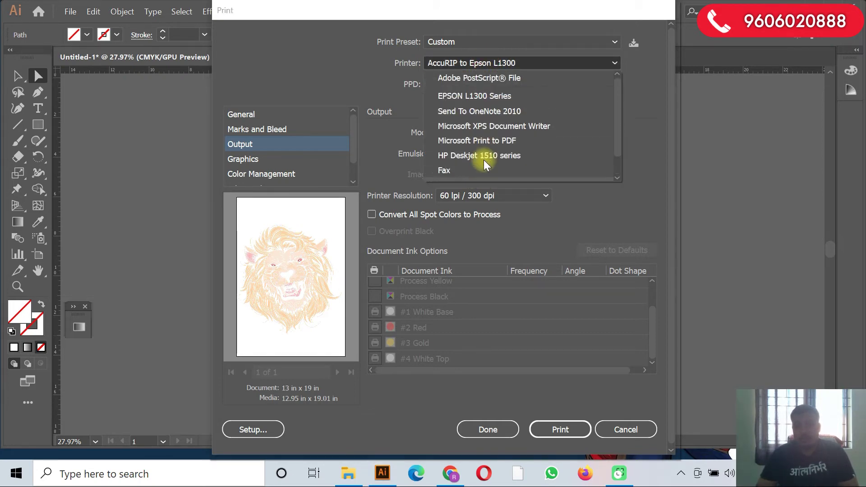
click(660, 226)
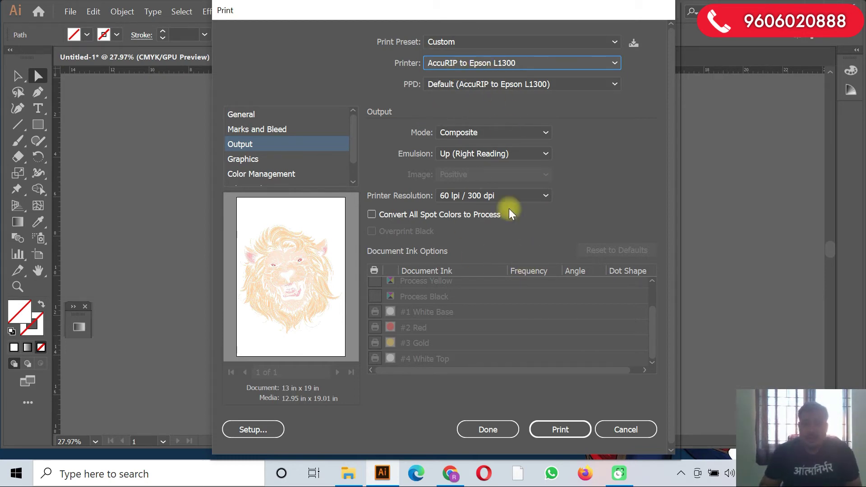
- Switch the printer to EPSON L1300 Series to compare its output options, and return to AccuRIP to Epson L1300
click(421, 328)
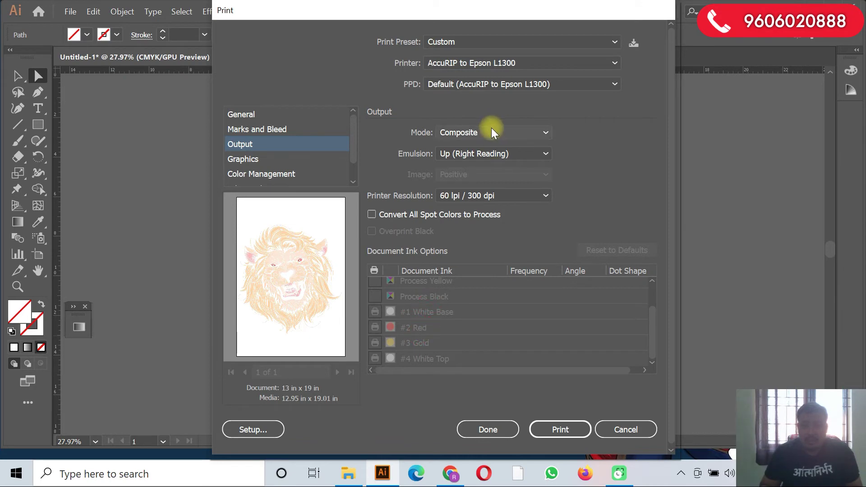
click(474, 63)
scroll(494, 101, up, 2)
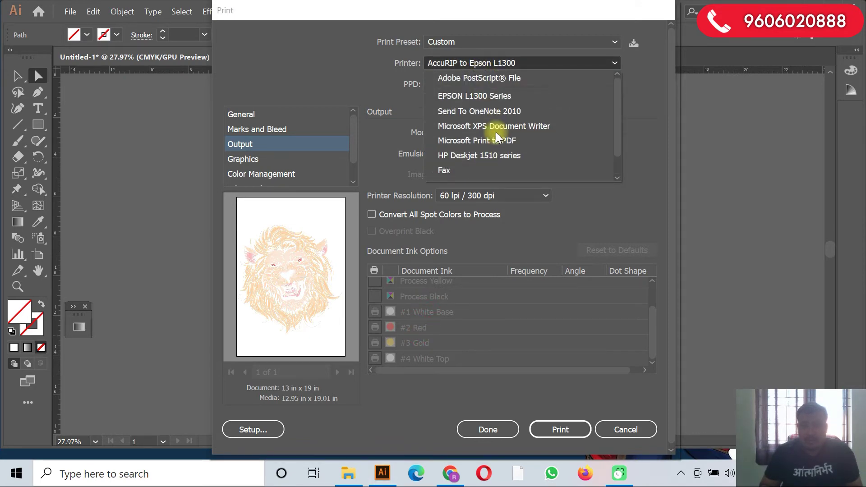
click(486, 99)
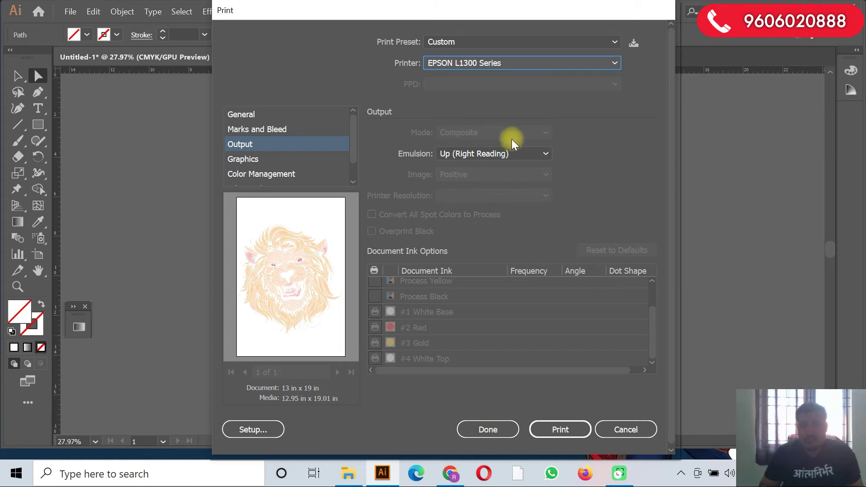
click(465, 62)
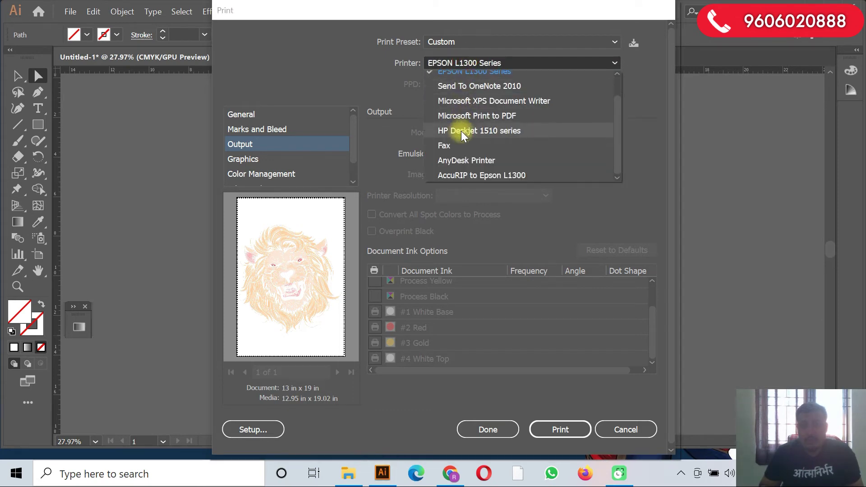
click(469, 176)
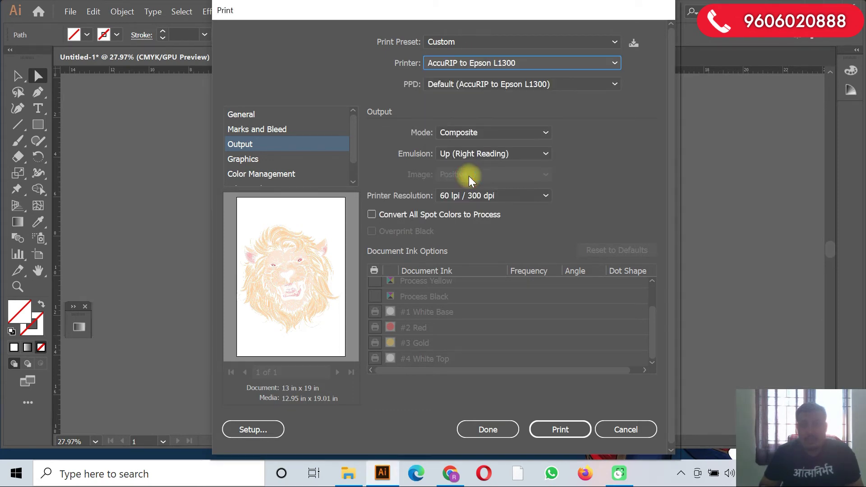
- Set the output mode to Separations (Host-Based) and toggle printing of the White Base, Red and Gold inks off and on
click(457, 132)
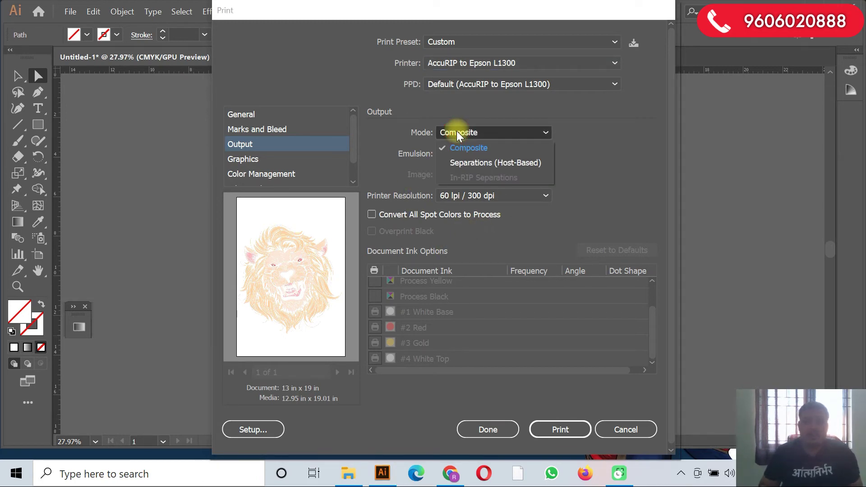
click(457, 164)
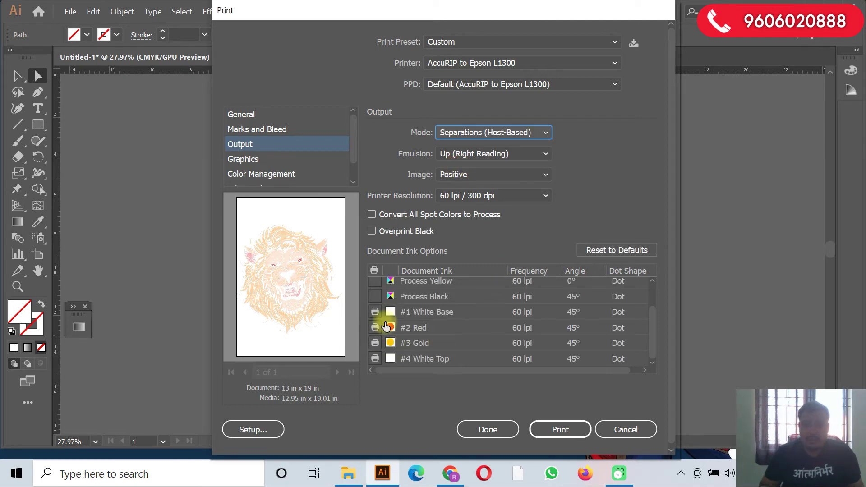
click(375, 311)
click(375, 343)
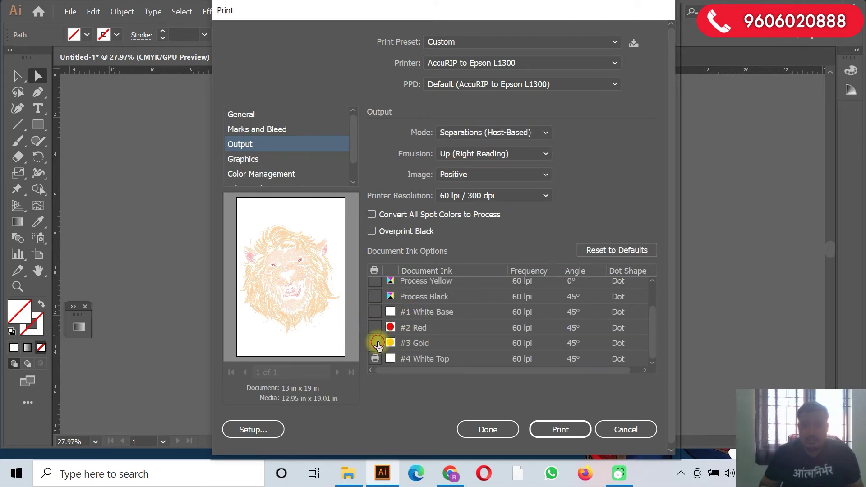
click(376, 312)
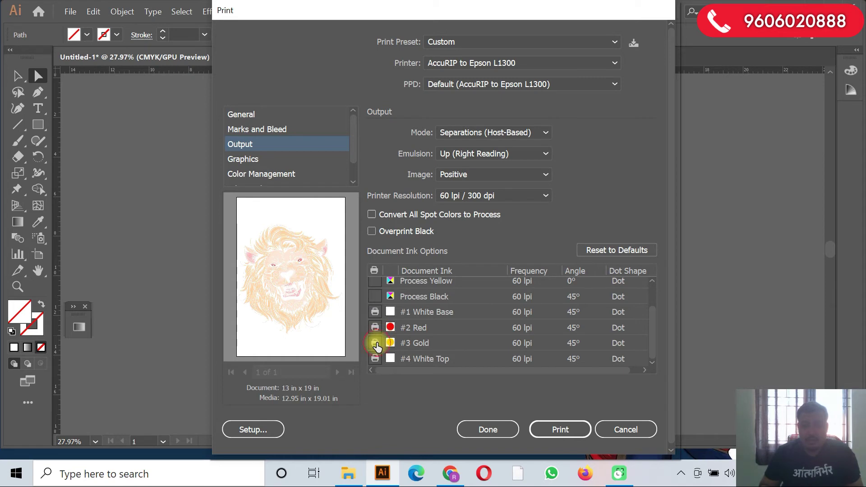
click(376, 343)
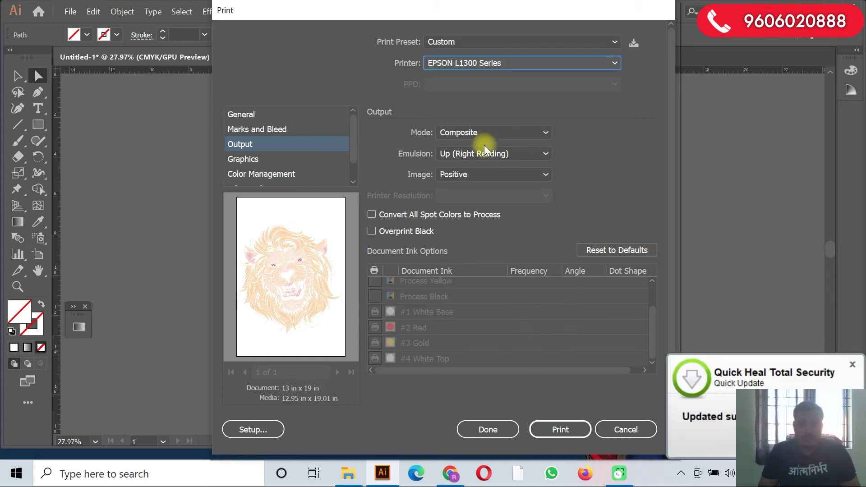
- In the EPSON L1300 Series printing preferences, set the quality to More Settings at the highest quality level and the color to Grayscale
click(258, 426)
click(854, 364)
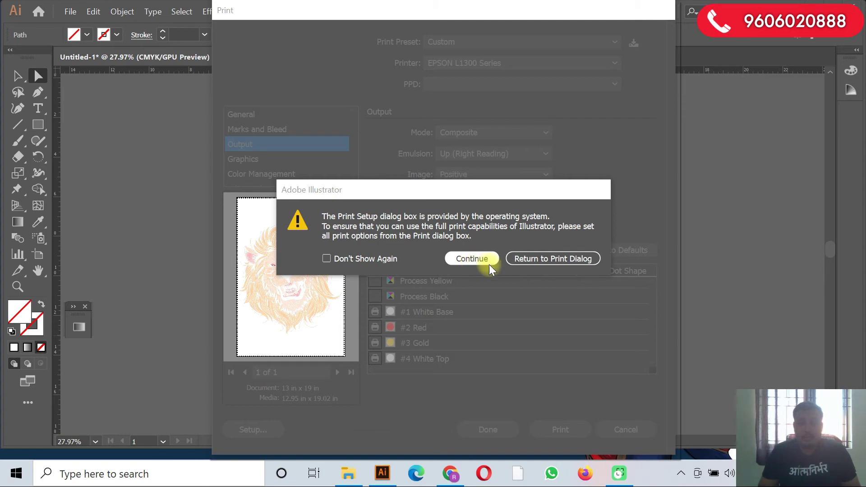
click(490, 264)
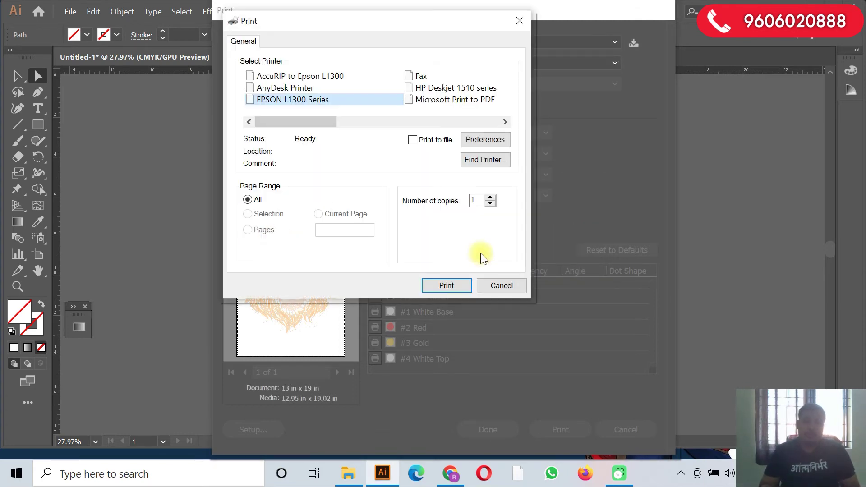
click(478, 139)
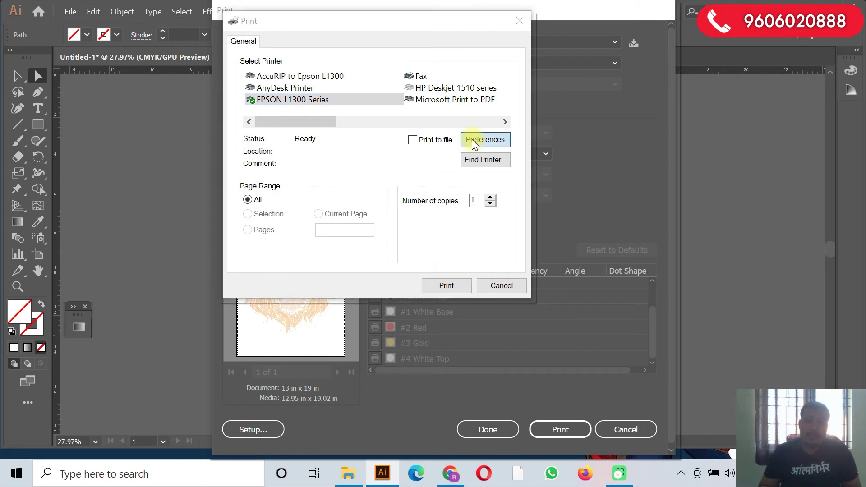
click(494, 202)
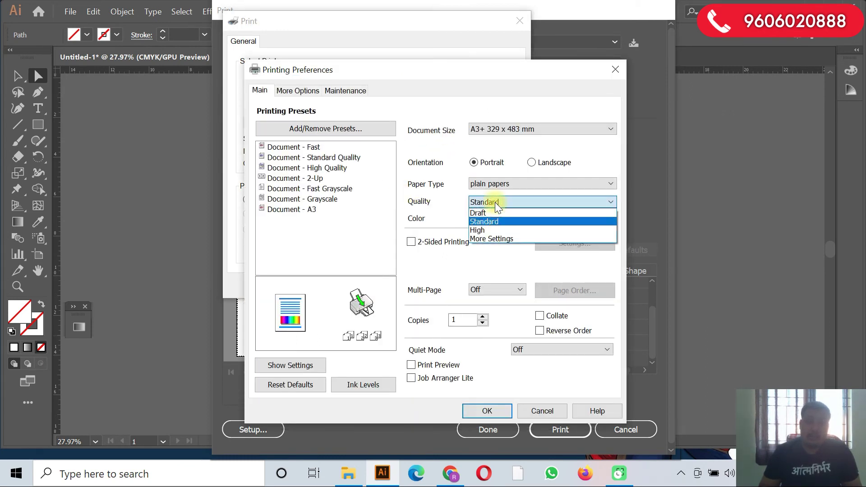
click(486, 238)
drag(356, 162, 468, 174)
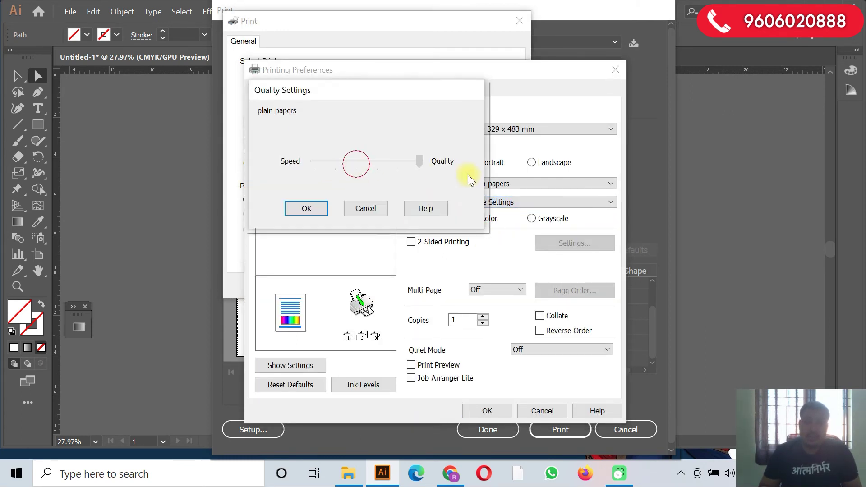
click(311, 209)
click(531, 218)
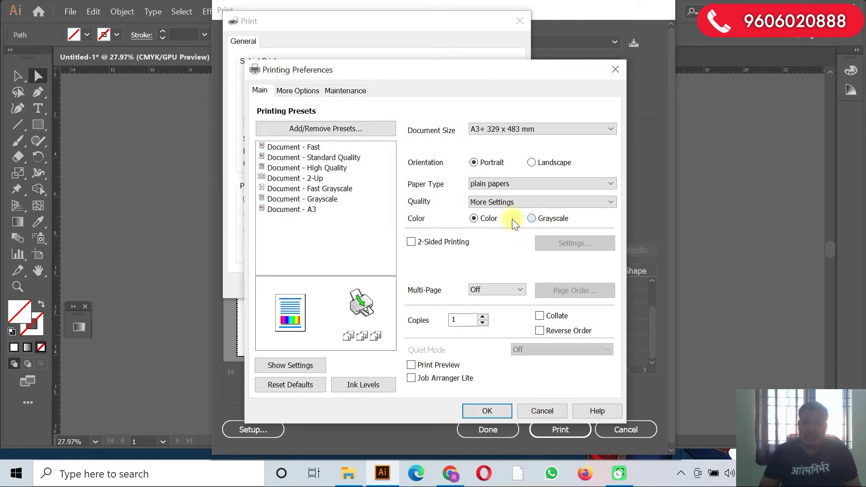
- Look over the additional options such as High Speed, cancel the printing preferences and leave the printer setup
click(313, 93)
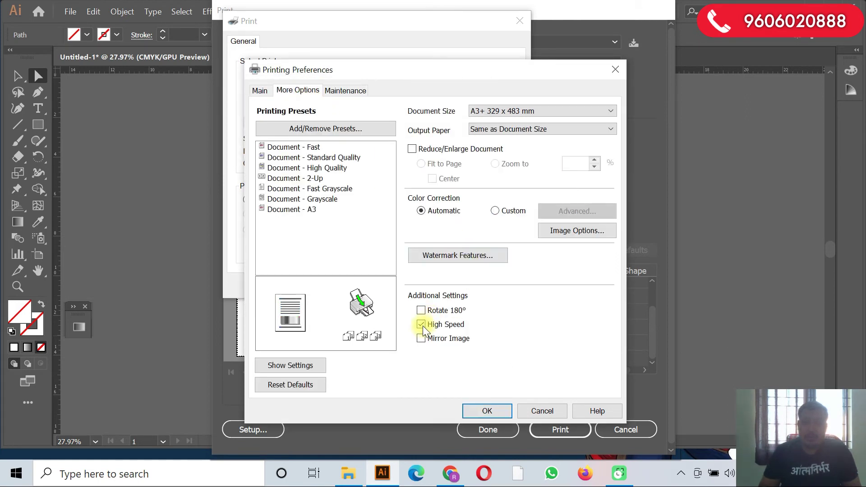
click(546, 411)
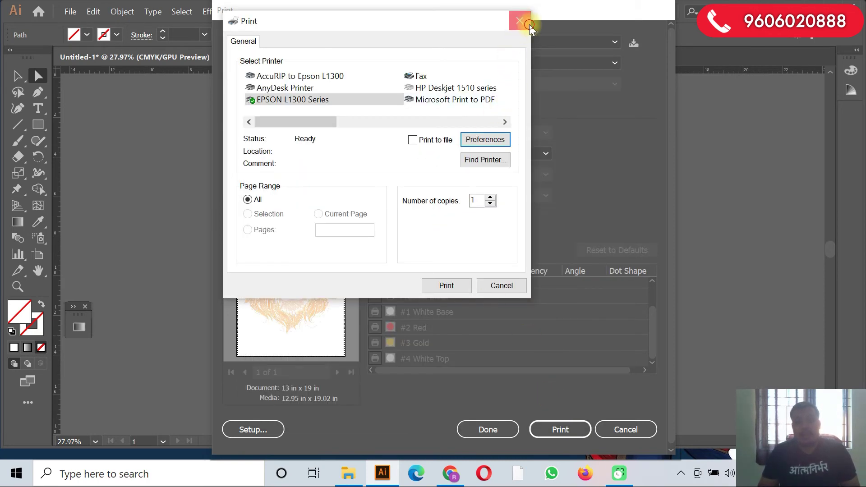
click(525, 24)
- Set the printer to AccuRIP to Epson L1300
click(467, 63)
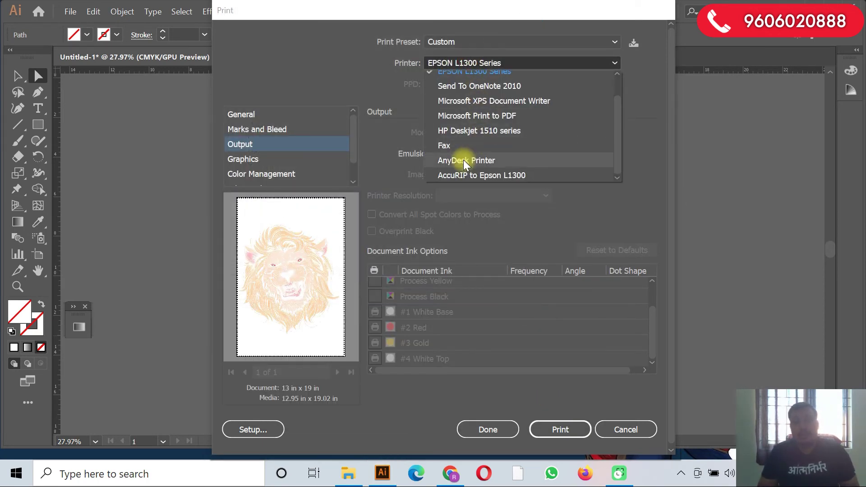
click(464, 176)
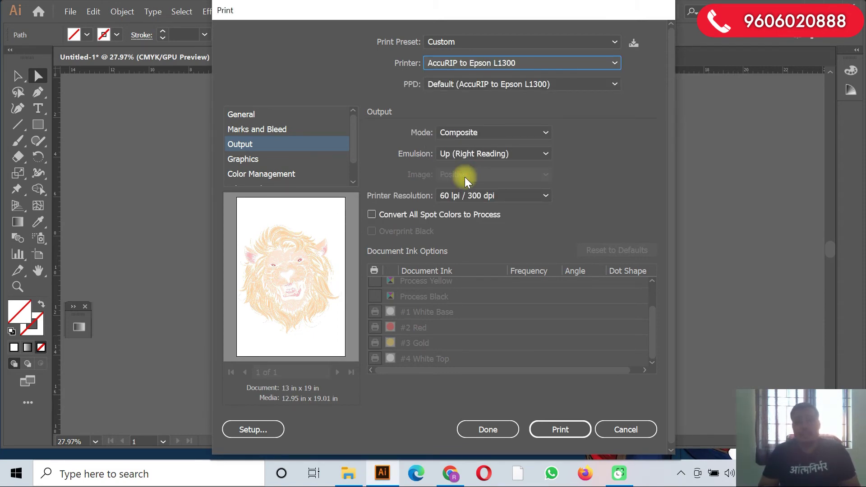
- Examine the EPSON L1300 Series printing preferences in the system print setup and close them without changes
click(272, 433)
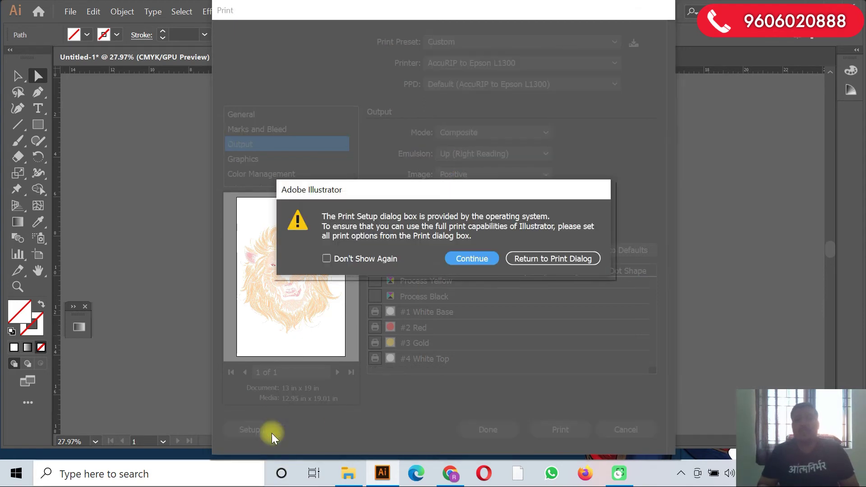
click(476, 256)
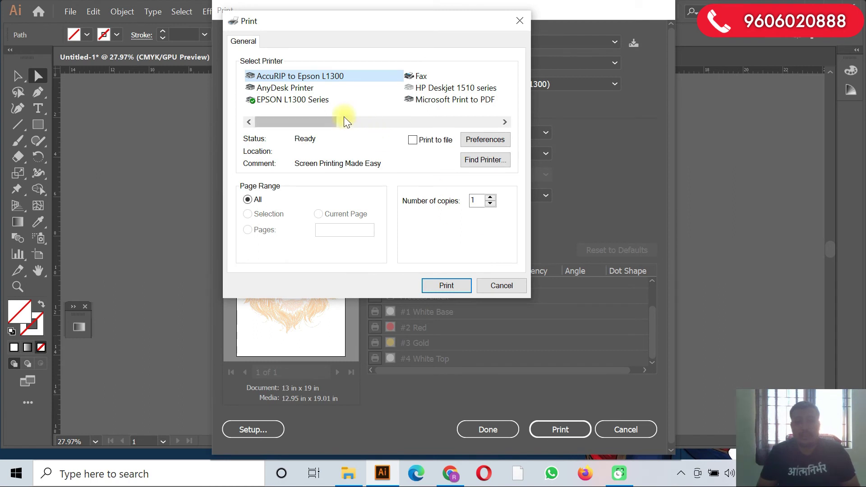
click(260, 100)
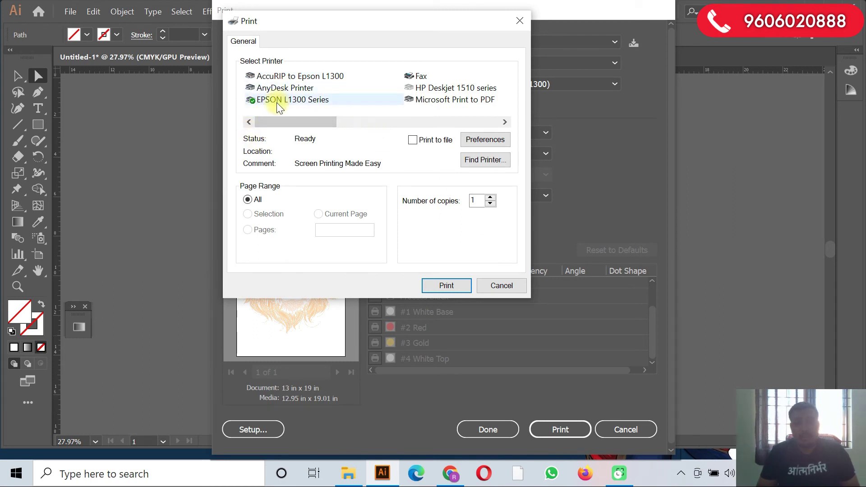
click(491, 144)
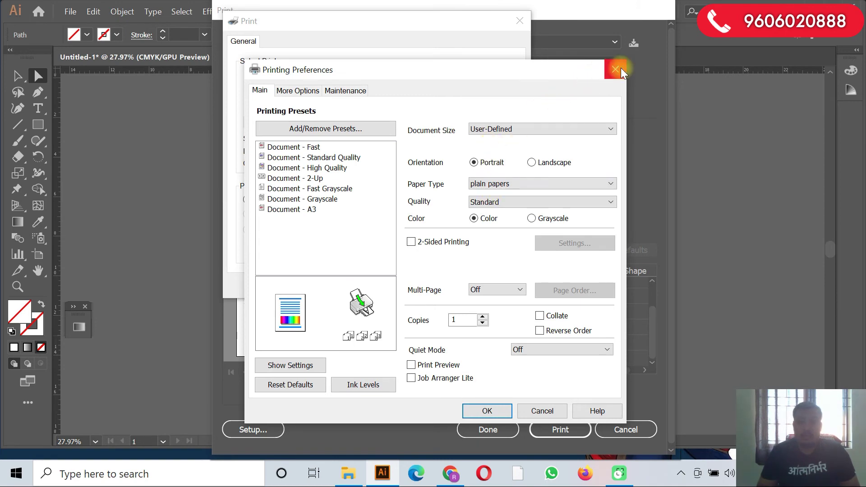
click(617, 69)
click(519, 22)
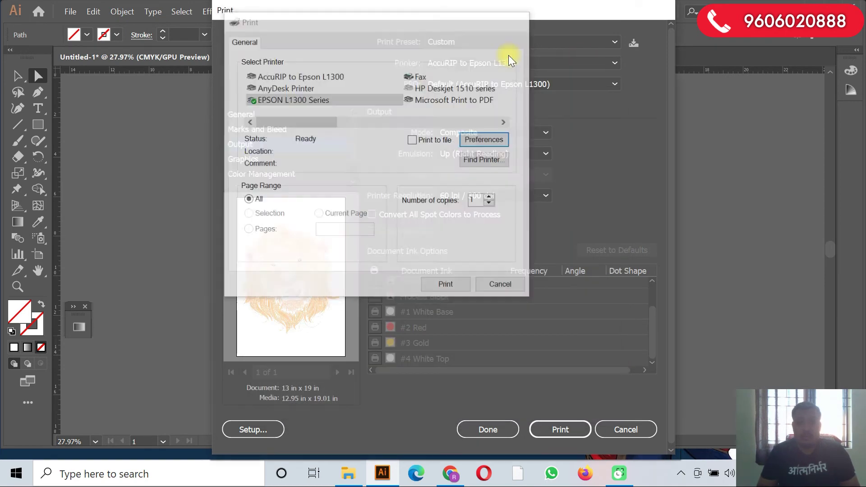
- Keep the default AccuRIP PPD and set the output mode to Separations (Host-Based)
click(492, 85)
click(491, 85)
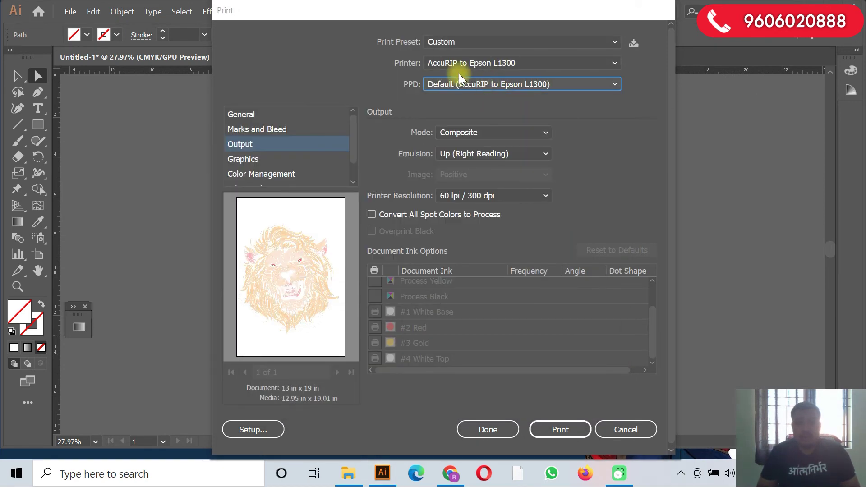
click(494, 132)
click(470, 161)
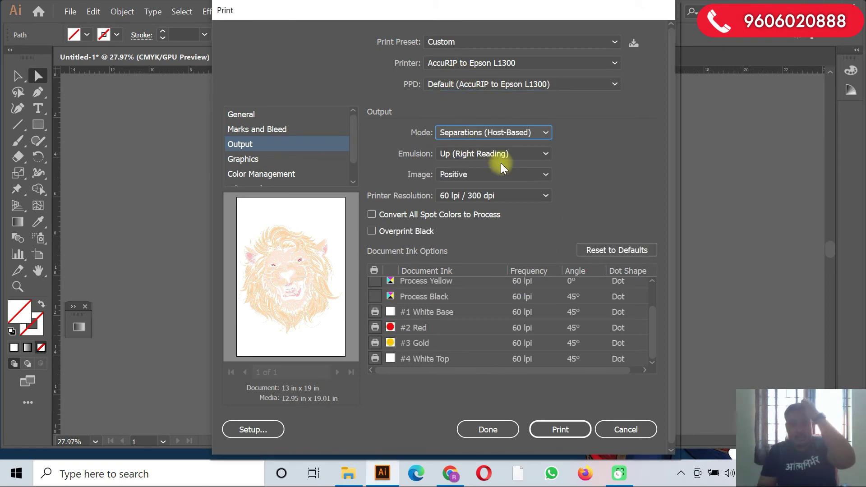
- Check the AccuRIP to Epson L1300 and EPSON L1300 Series printer preferences in the system print setup, leaving it without changes
click(256, 427)
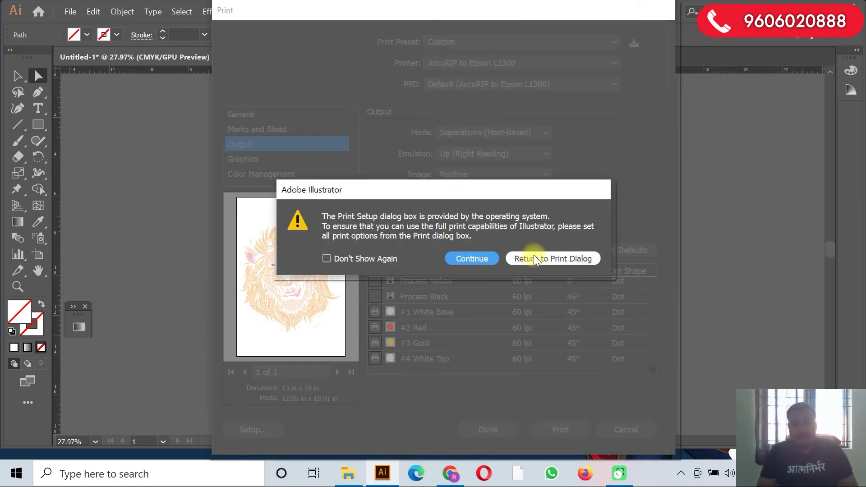
click(488, 256)
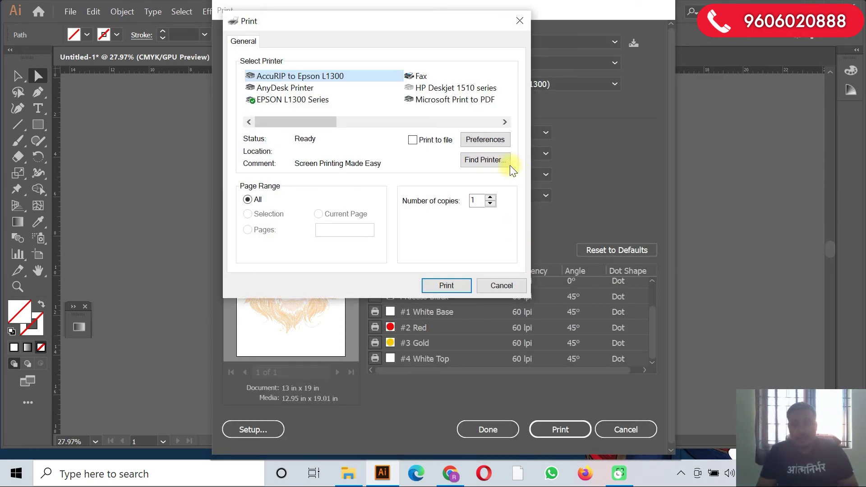
click(333, 100)
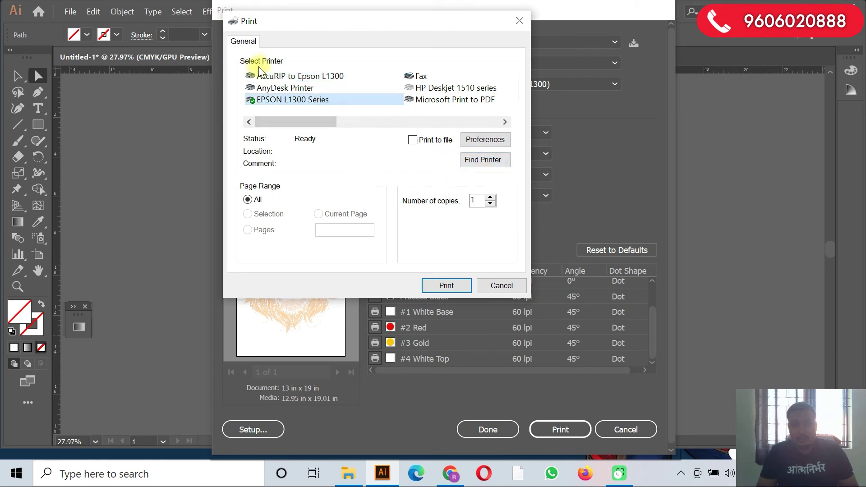
click(275, 76)
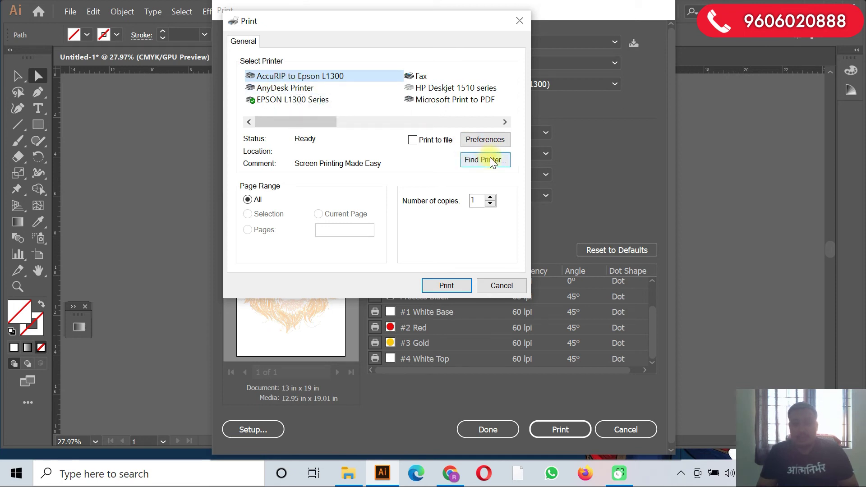
click(488, 138)
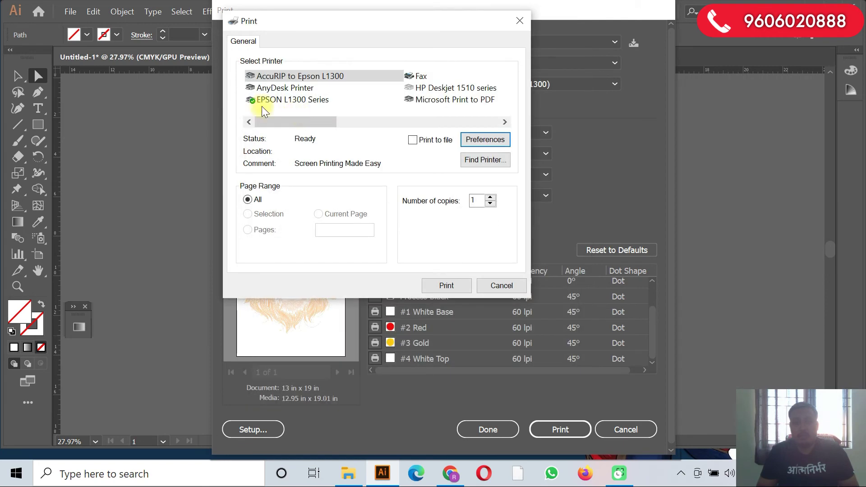
click(471, 140)
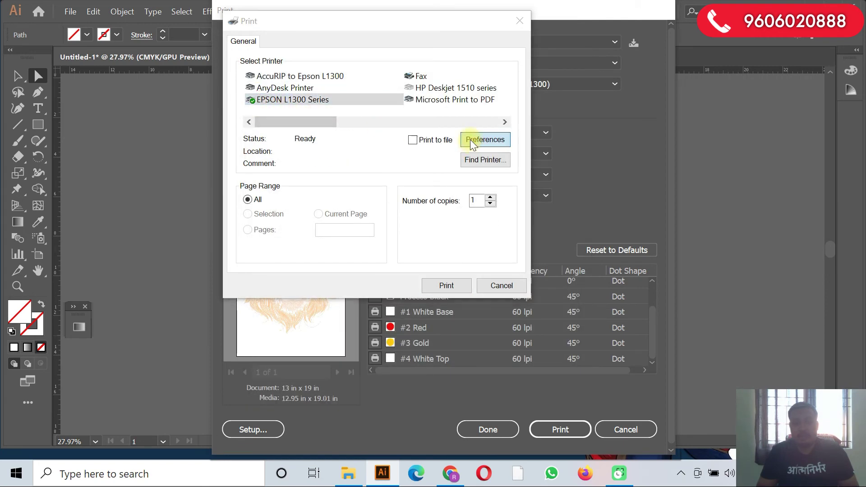
click(611, 74)
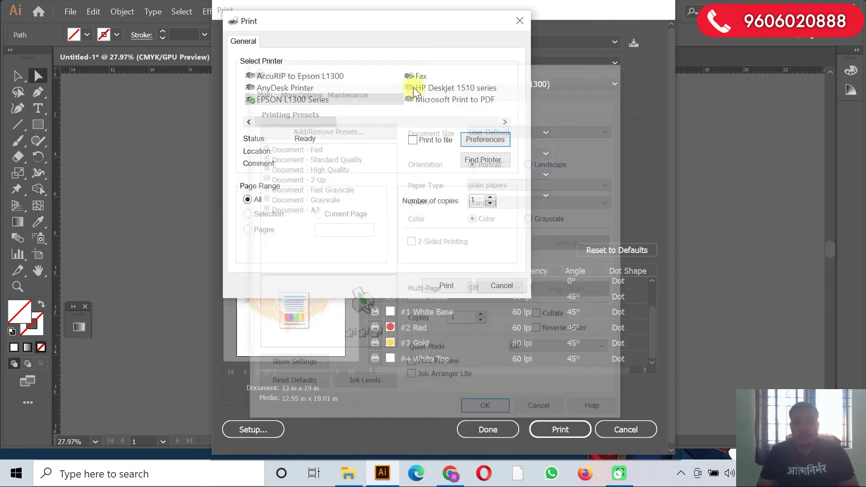
click(304, 78)
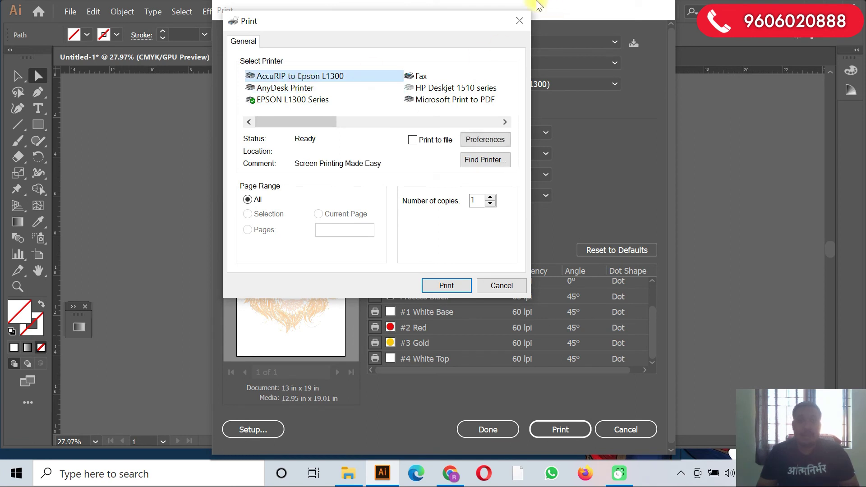
click(519, 21)
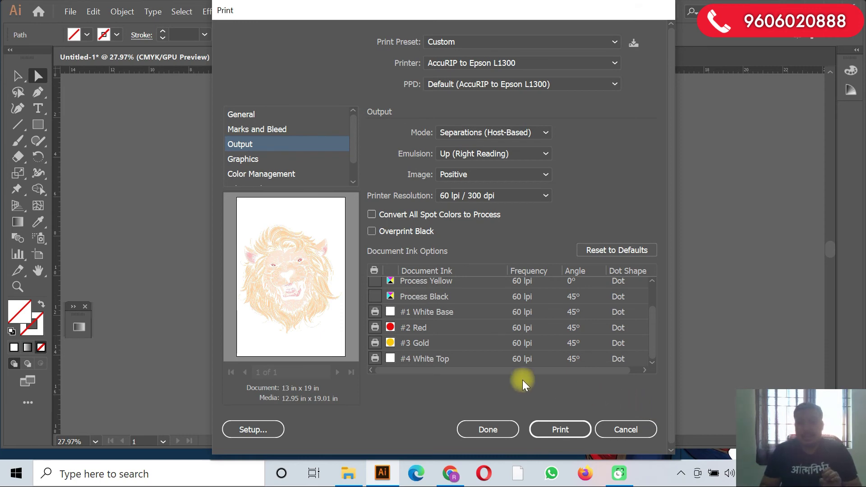
- Switch printing of the #1 White Base ink off and back on, and leave the print settings without printing
click(375, 311)
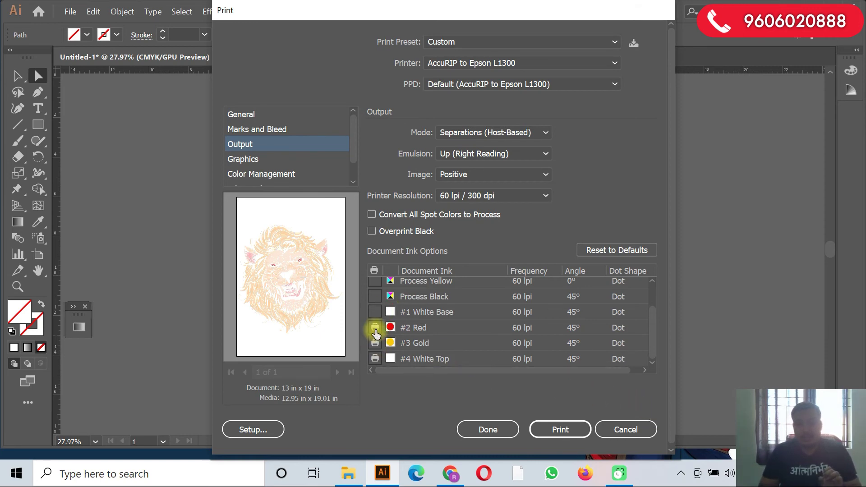
click(375, 312)
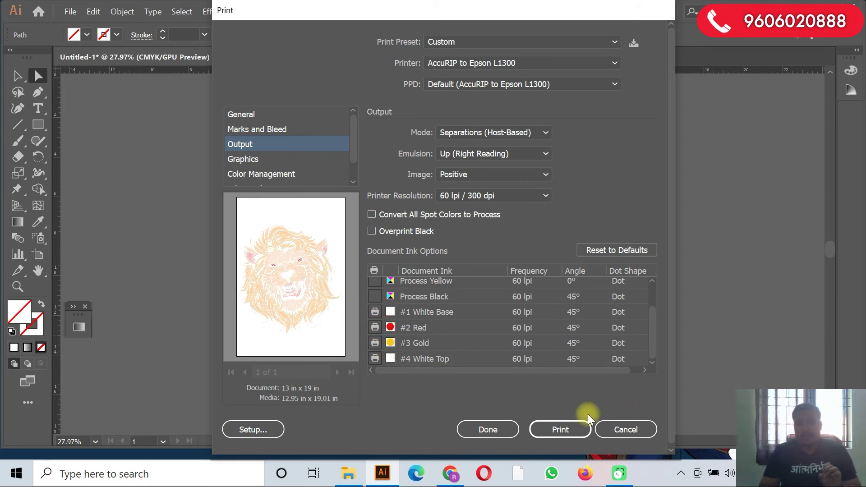
click(624, 434)
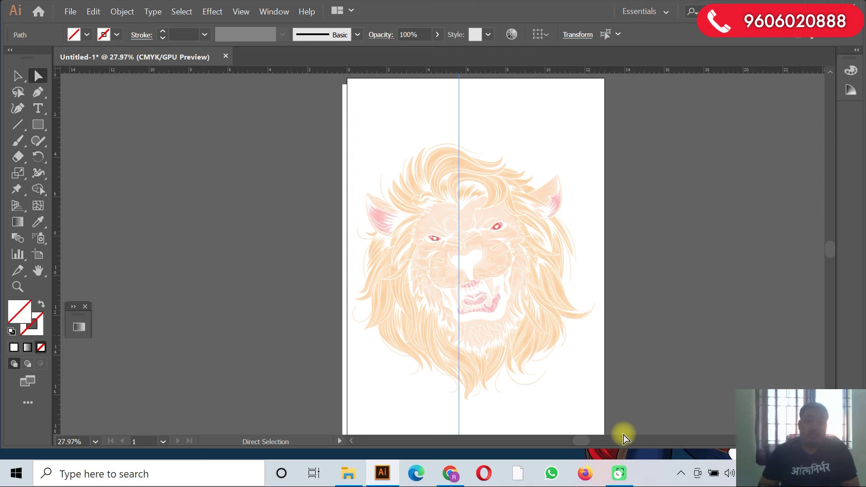
- Delete the linked SCARY LION SEP.eps artwork from the artboard
click(420, 183)
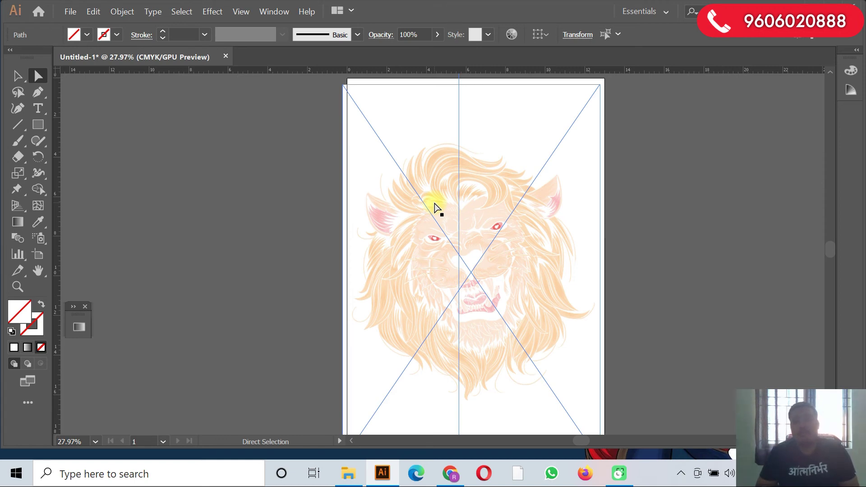
click(436, 208)
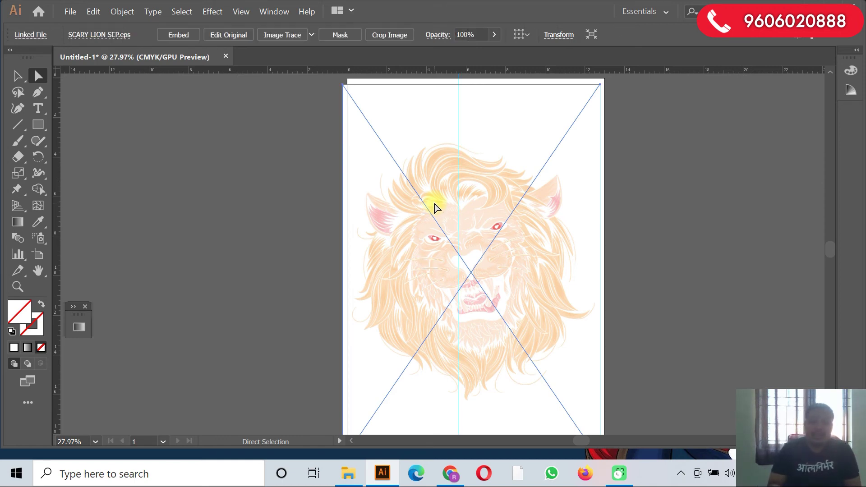
key(Delete)
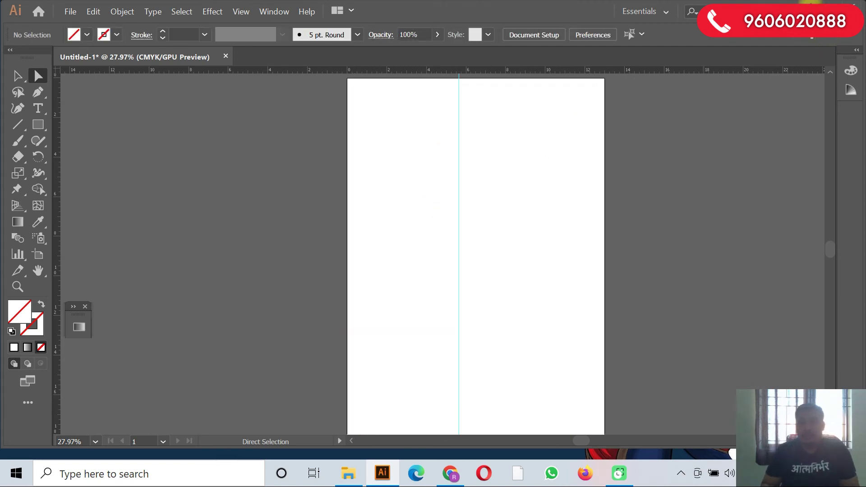
- Place the lion_head1 [Converted] PDF from the Downloads folder onto the empty artboard as a linked file and deselect it
click(811, 4)
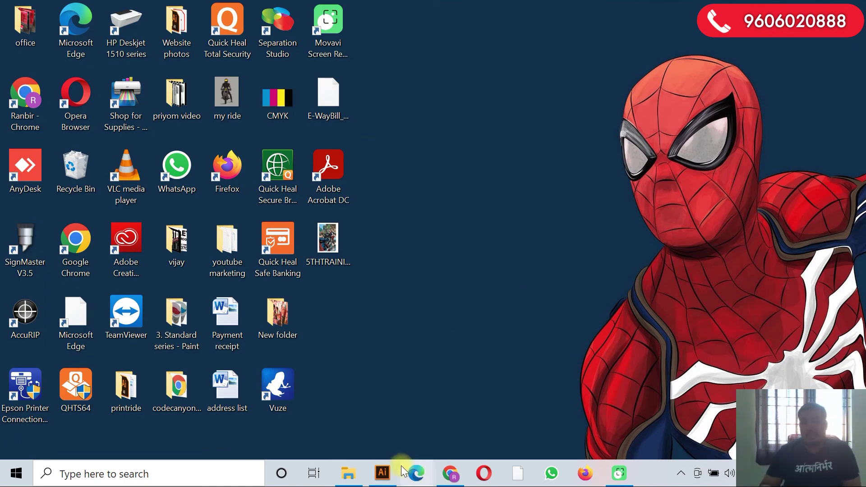
click(389, 475)
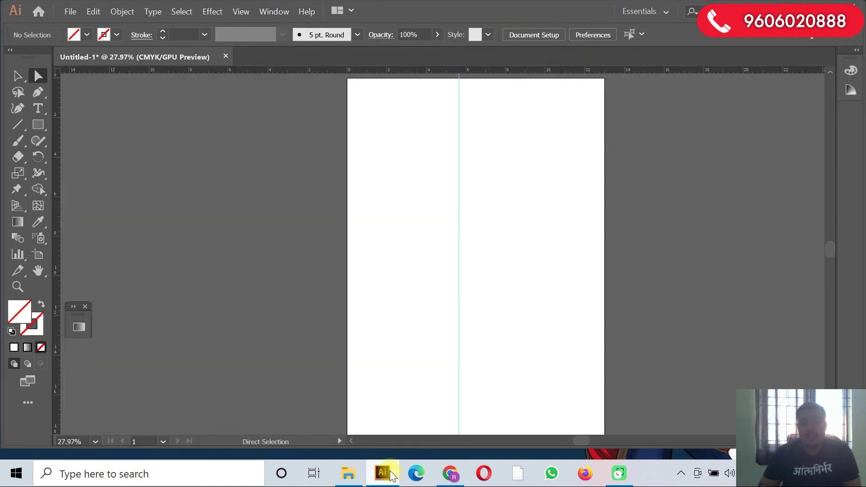
click(390, 474)
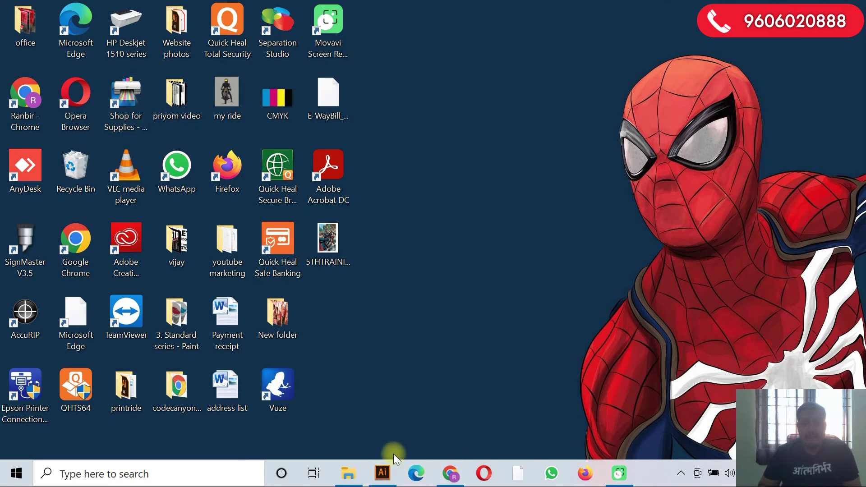
click(348, 473)
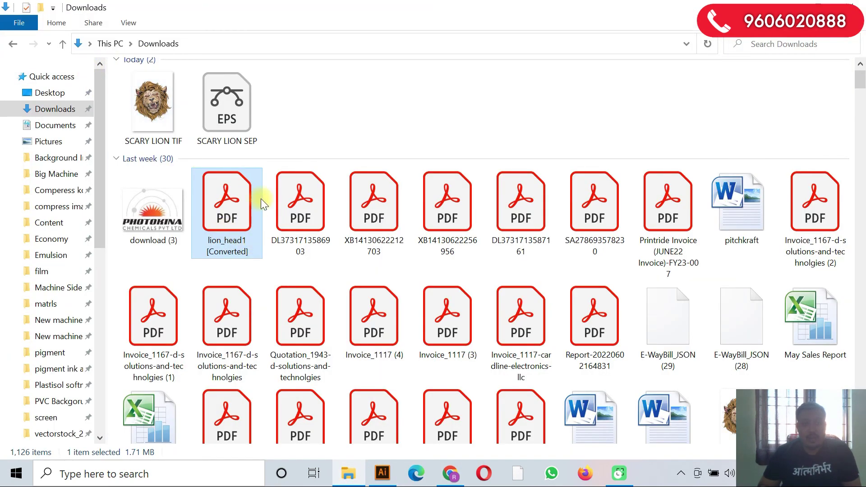
drag(237, 244, 438, 248)
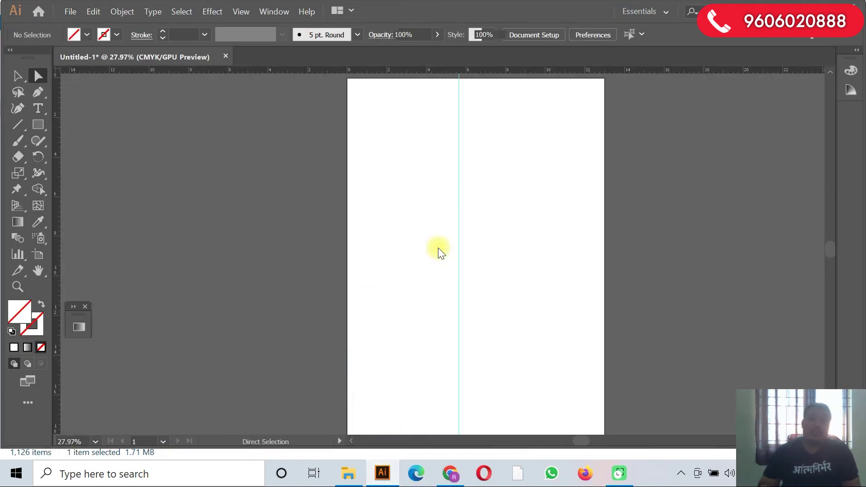
drag(439, 251, 467, 248)
key(Return)
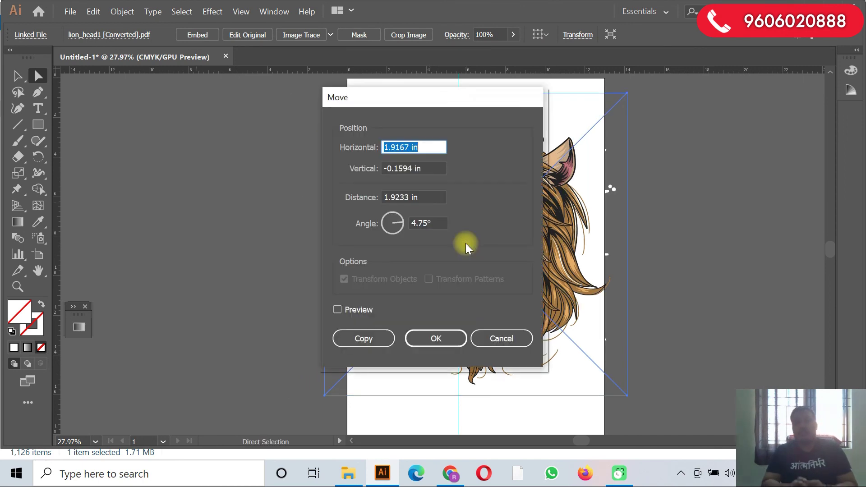
click(501, 338)
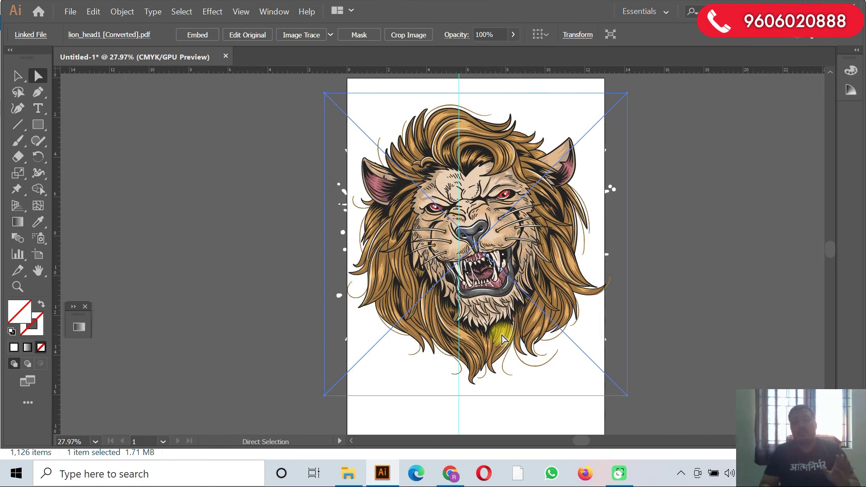
click(707, 287)
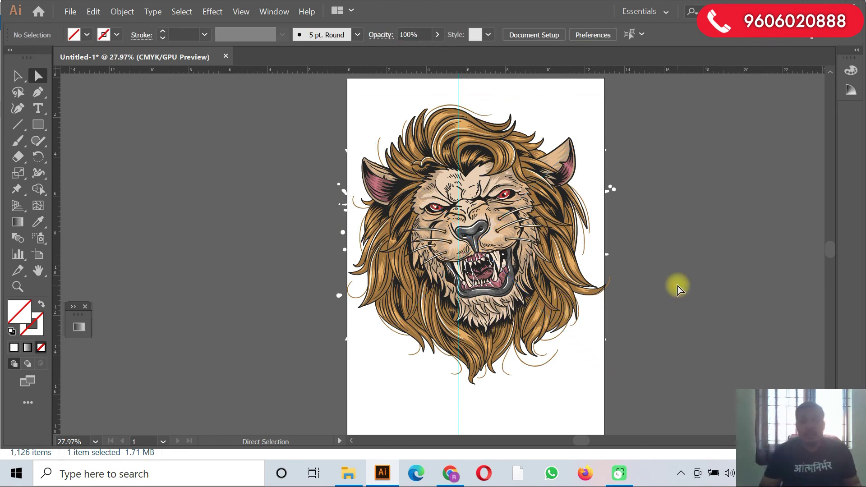
- Move the placed full-colour lion off the artboard onto the gray canvas to the left of it
mouse_move(548, 254)
mouse_down()
mouse_move(232, 261)
mouse_move(254, 253)
mouse_move(284, 262)
mouse_up()
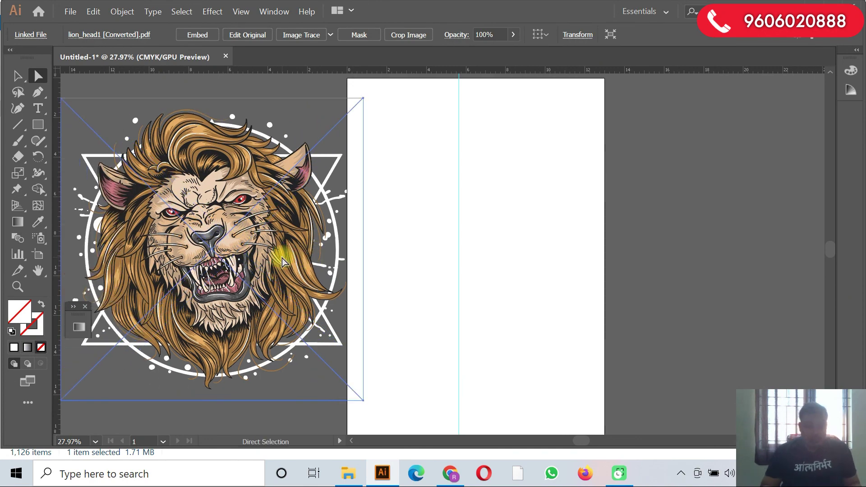
key(ctrl+plus)
key(ctrl+plus)
key(ctrl+minus)
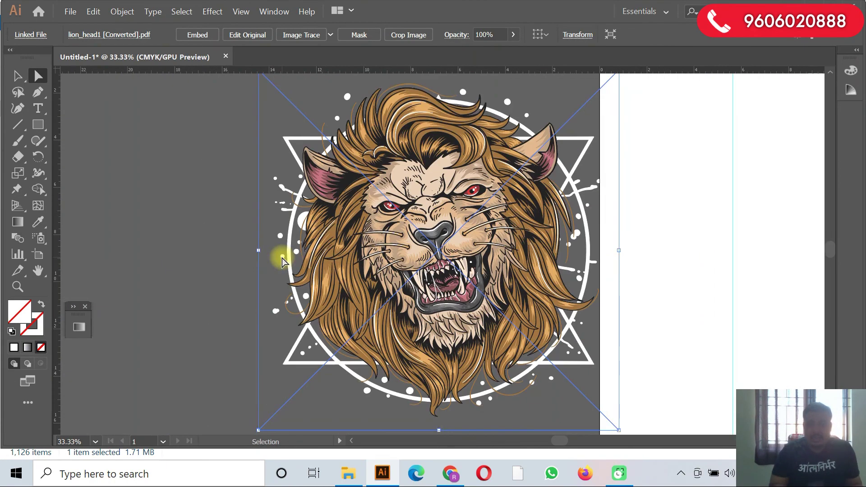
key(a)
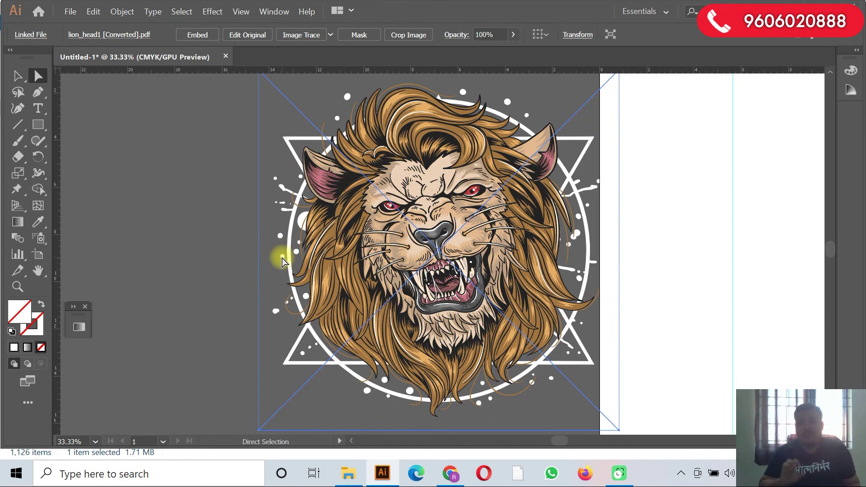